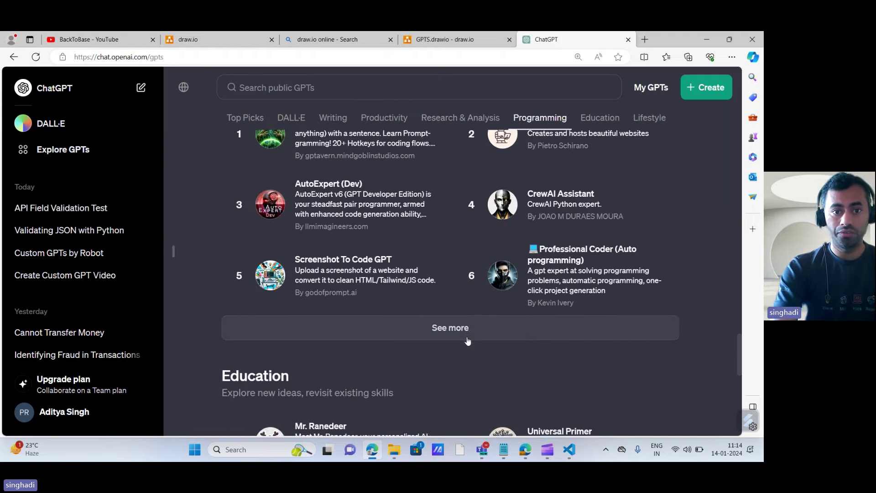
- Browse the public GPT listings in the Programming, Education, Lifestyle, Research & Analysis and Productivity categories
{"action": "scroll", "coordinate": [468, 341], "scroll_direction": "up", "scroll_amount": 4}
{"action": "scroll", "coordinate": [468, 341], "scroll_direction": "down", "scroll_amount": 10}
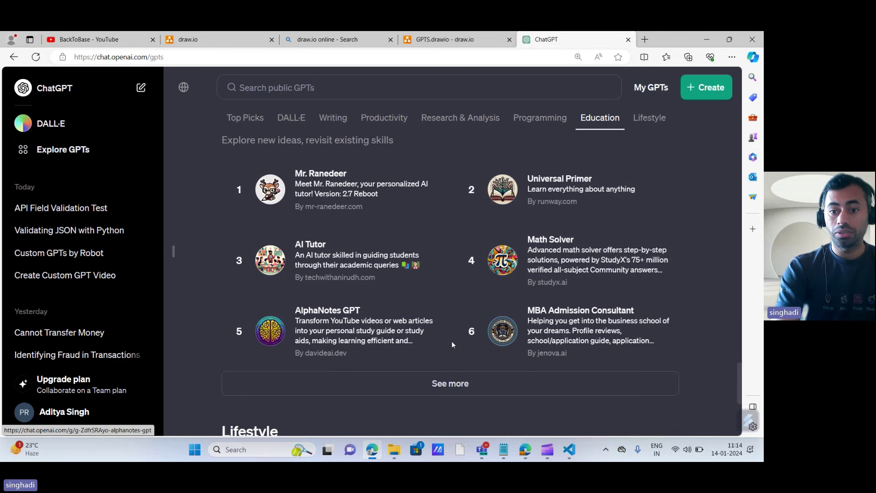
{"action": "scroll", "coordinate": [451, 341], "scroll_direction": "down", "scroll_amount": 3}
{"action": "scroll", "coordinate": [452, 343], "scroll_direction": "down", "scroll_amount": 3}
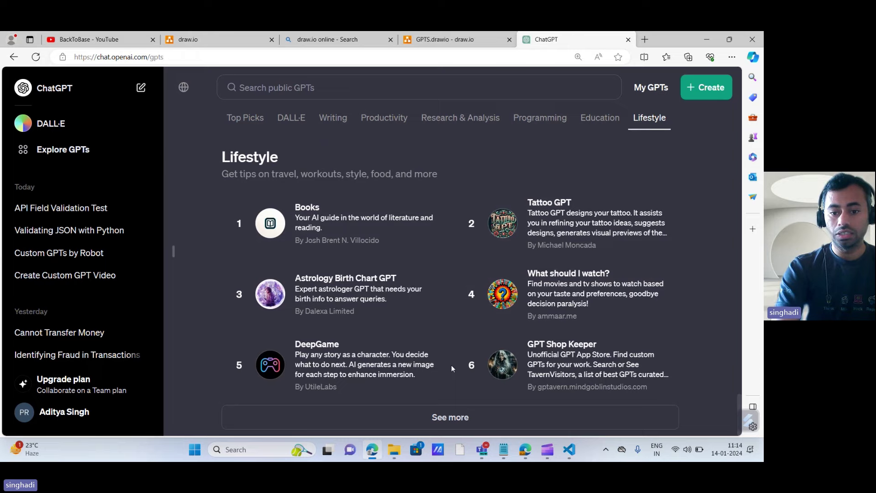
{"action": "scroll", "coordinate": [451, 234], "scroll_direction": "up", "scroll_amount": 10}
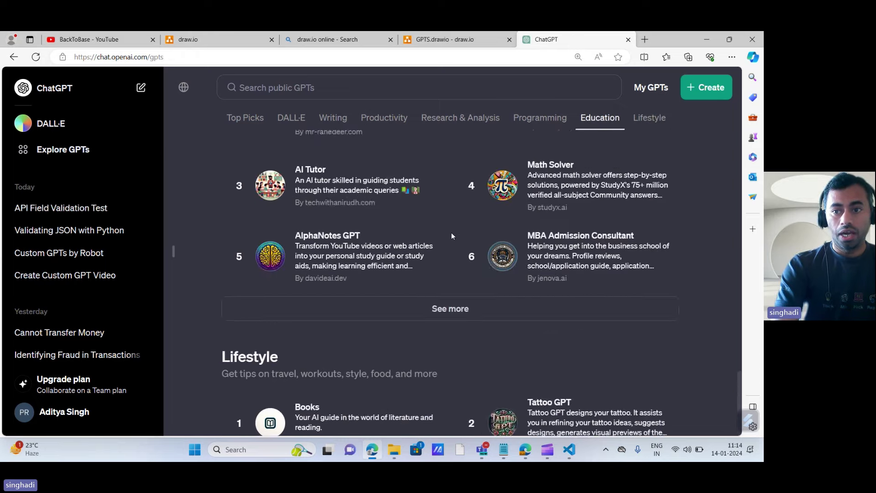
{"action": "scroll", "coordinate": [451, 235], "scroll_direction": "up", "scroll_amount": 10}
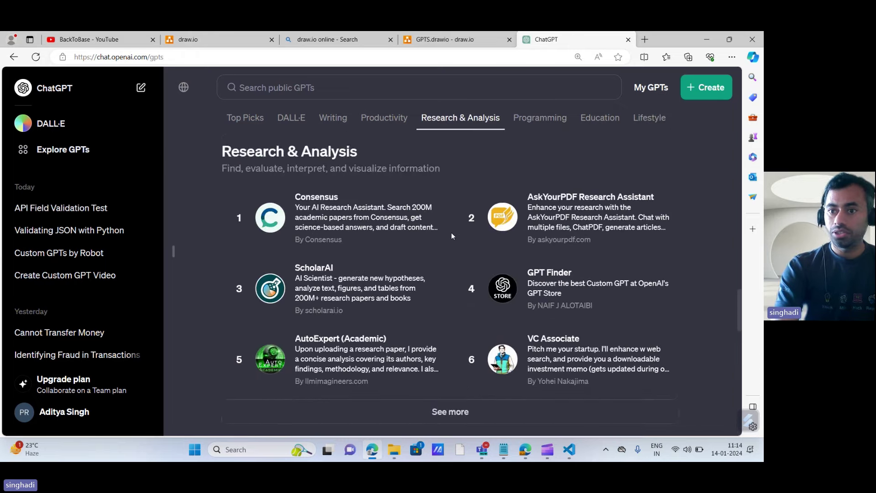
{"action": "scroll", "coordinate": [452, 236], "scroll_direction": "up", "scroll_amount": 3}
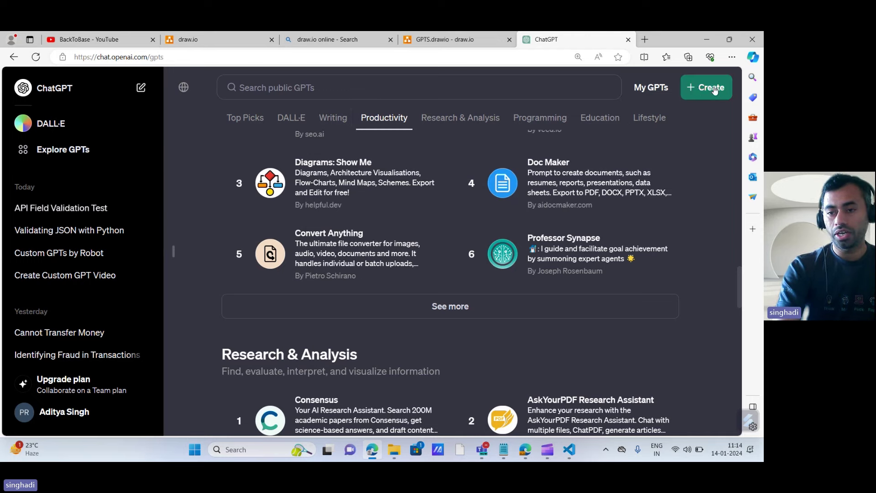
- Start creating a new GPT and switch its editor to the conversational GPT Builder
{"action": "left_click", "coordinate": [701, 91]}
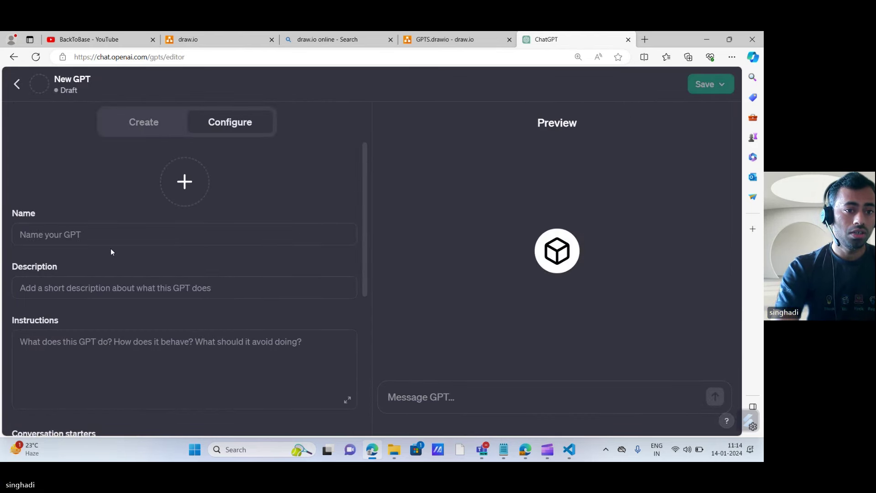
{"action": "scroll", "coordinate": [121, 241], "scroll_direction": "down", "scroll_amount": 1}
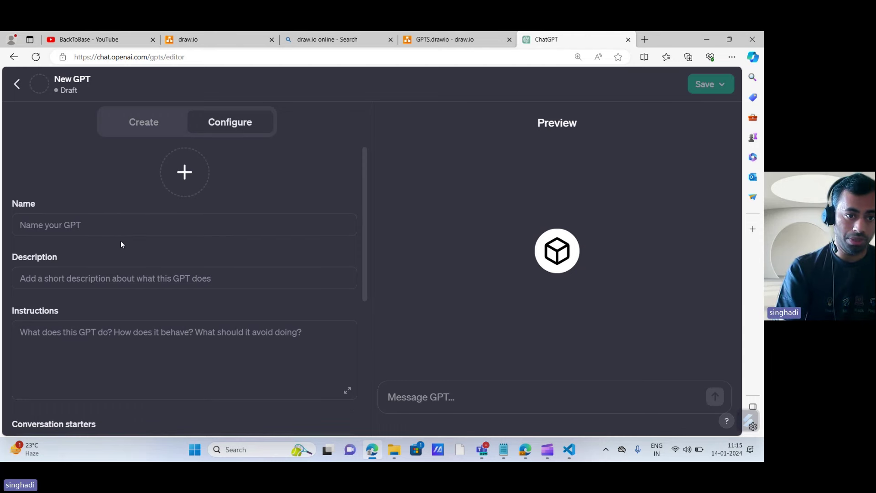
{"action": "left_click", "coordinate": [140, 122]}
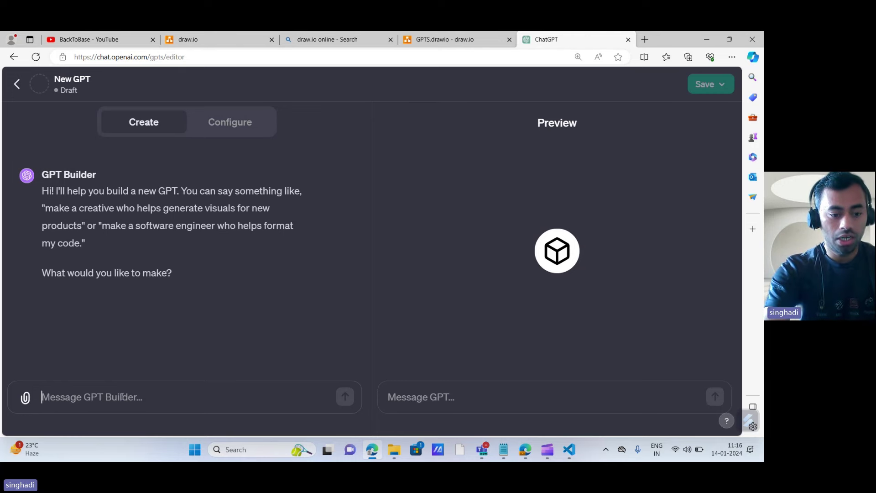
- Send the GPT Builder the request "i want to create fraud detective GPTs"
{"action": "type", "text": "i want to creat"}
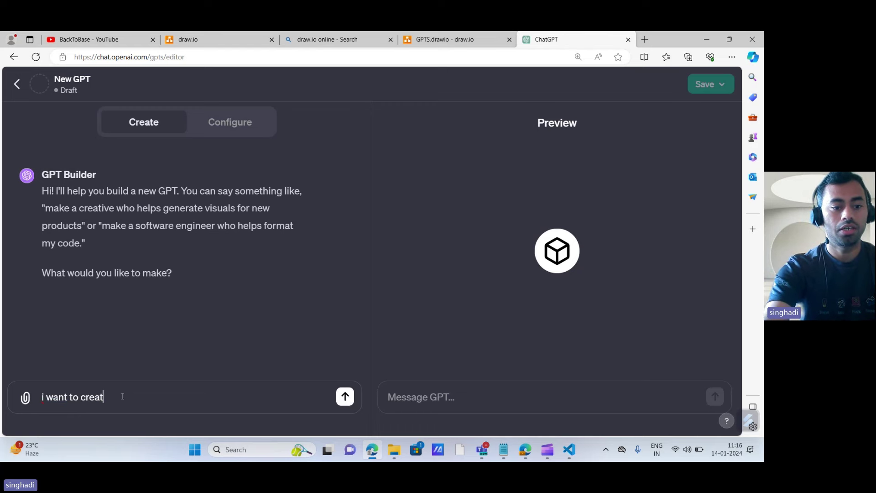
{"action": "type", "text": "e frau"}
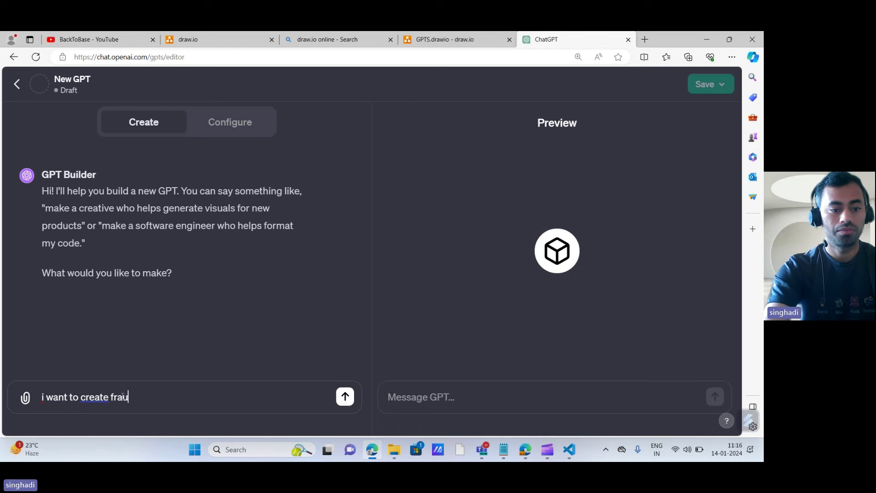
{"action": "type", "text": "d"}
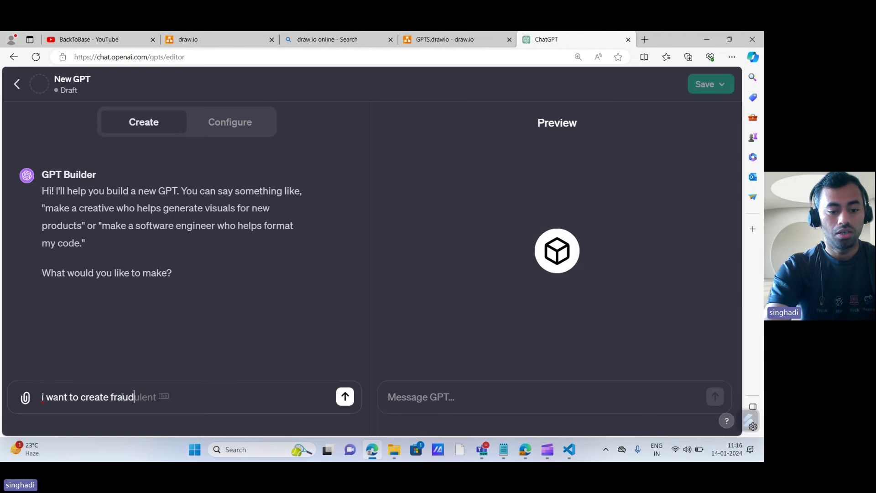
{"action": "type", "text": " detectiv"}
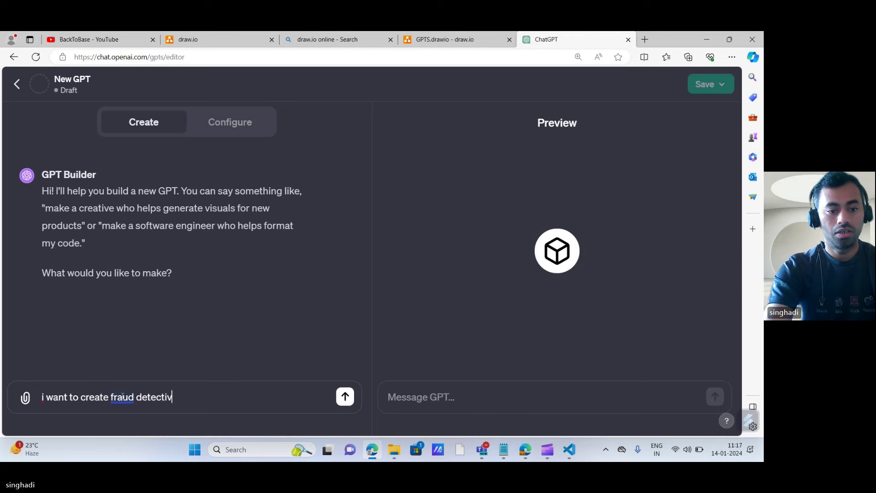
{"action": "type", "text": "e GPTs"}
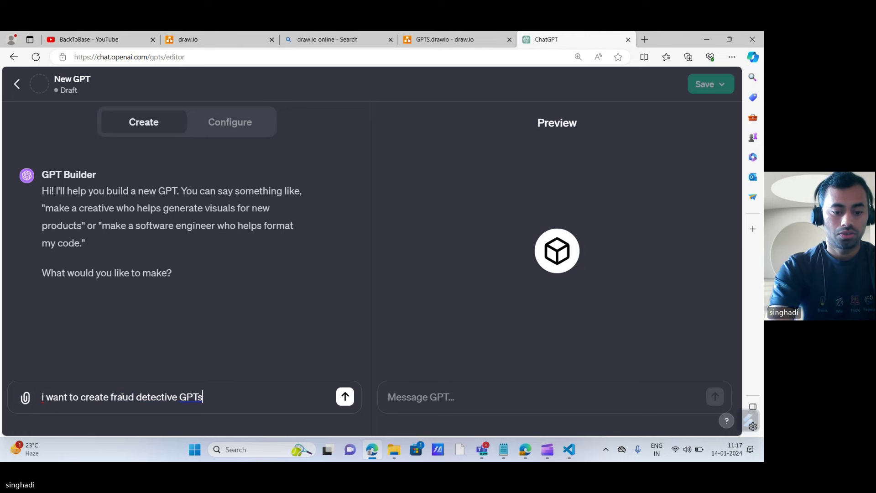
{"action": "key", "text": "Return"}
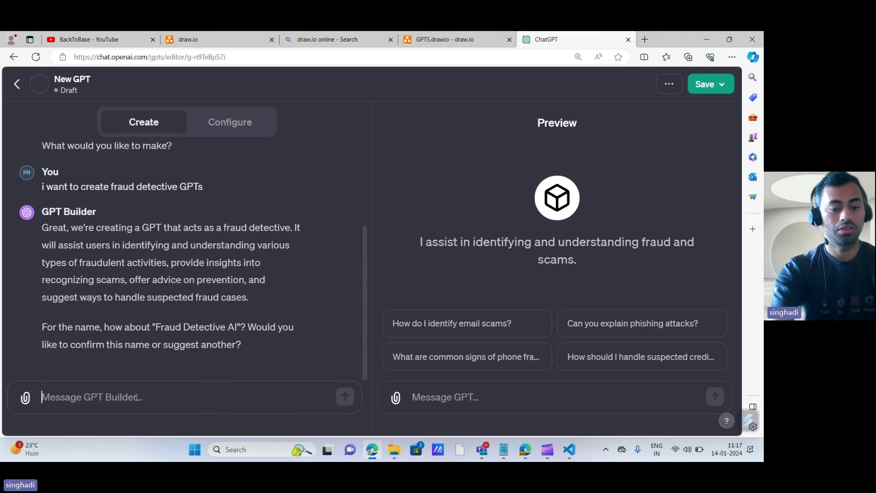
- Accept the suggested name Fraud Detective AI with "yes confirm" and answer "no" to changing the profile picture
{"action": "type", "text": "yes confirm"}
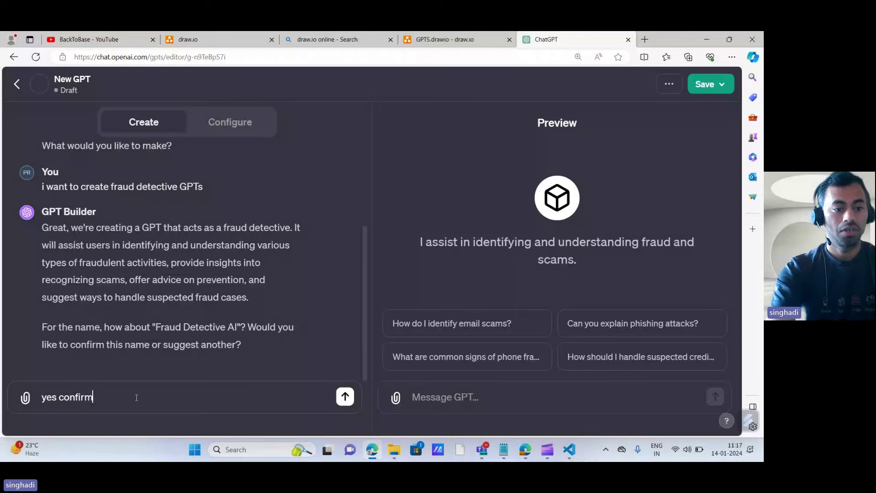
{"action": "key", "text": "Return"}
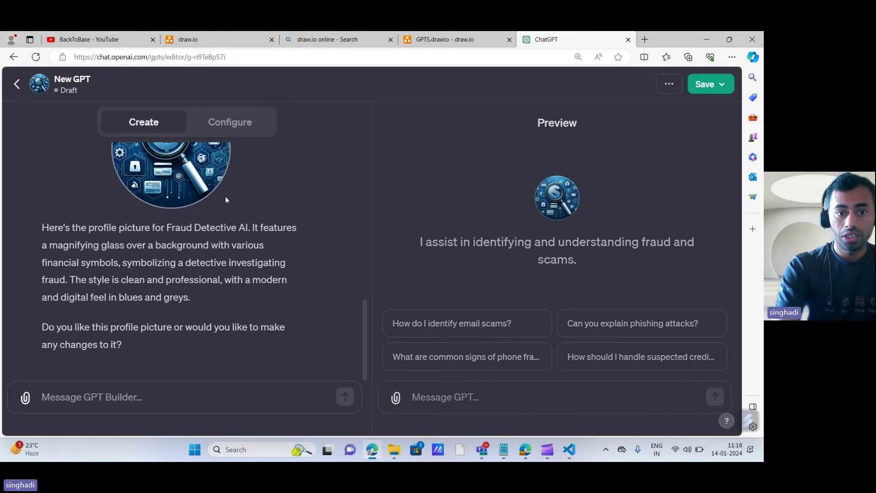
{"action": "scroll", "coordinate": [188, 194], "scroll_direction": "up", "scroll_amount": 1}
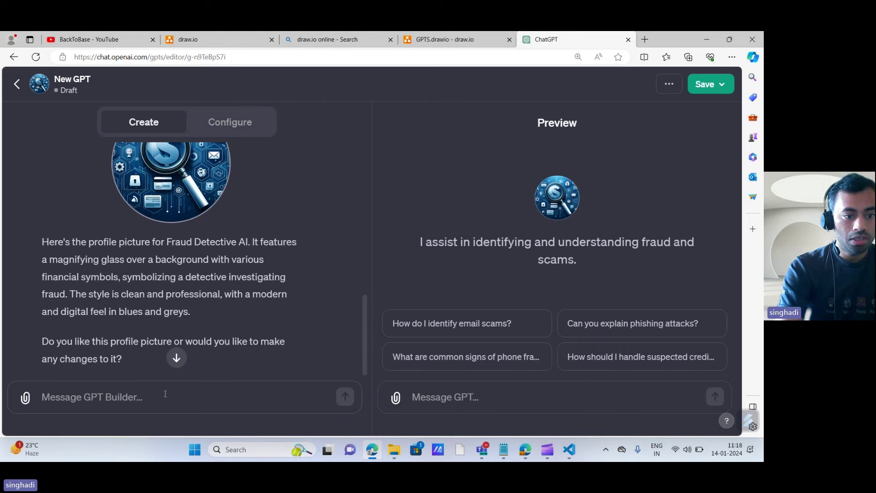
{"action": "type", "text": "no"}
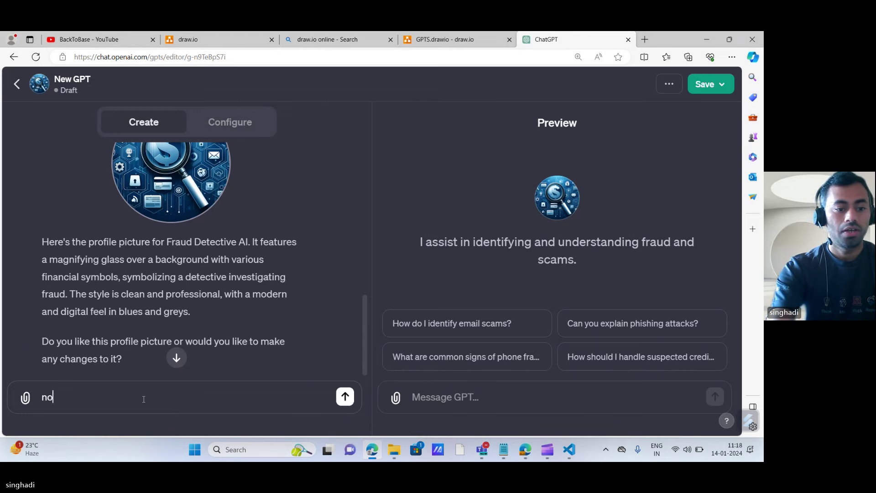
{"action": "key", "text": "Return"}
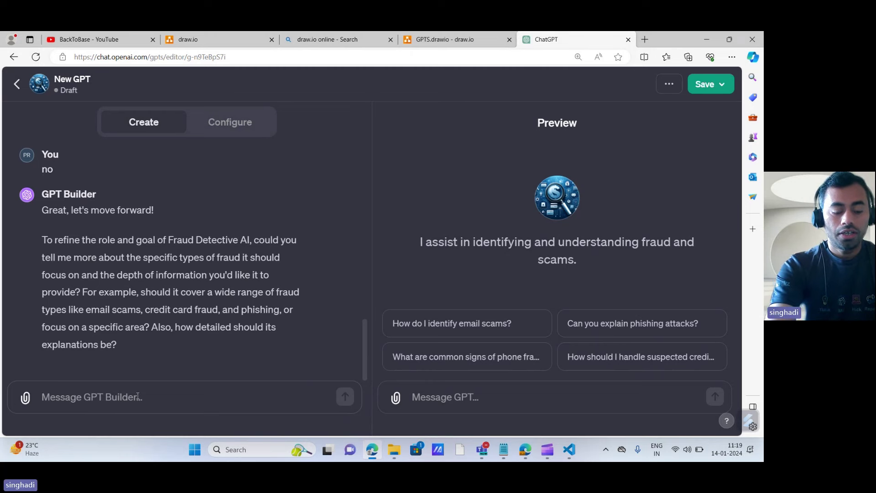
- Write in the builder message "i will provide you data, based on that data identify fraudulent message or email"
{"action": "type", "text": "i wil"}
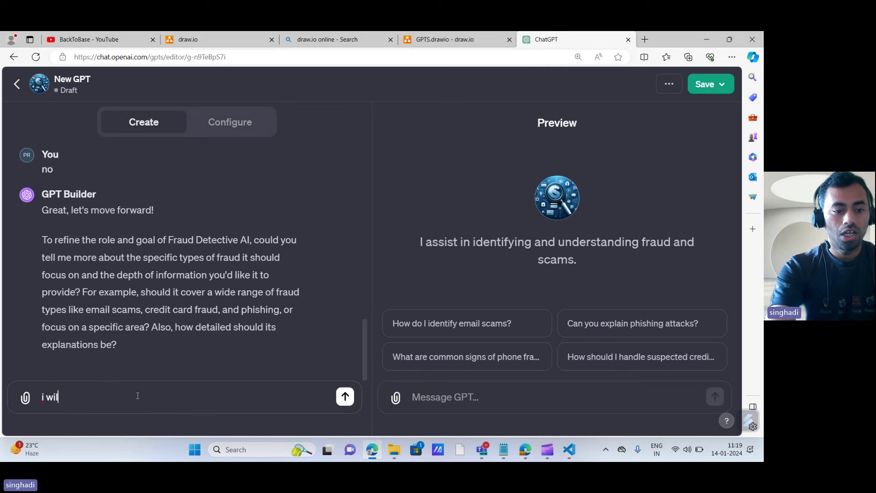
{"action": "type", "text": "l provide yo"}
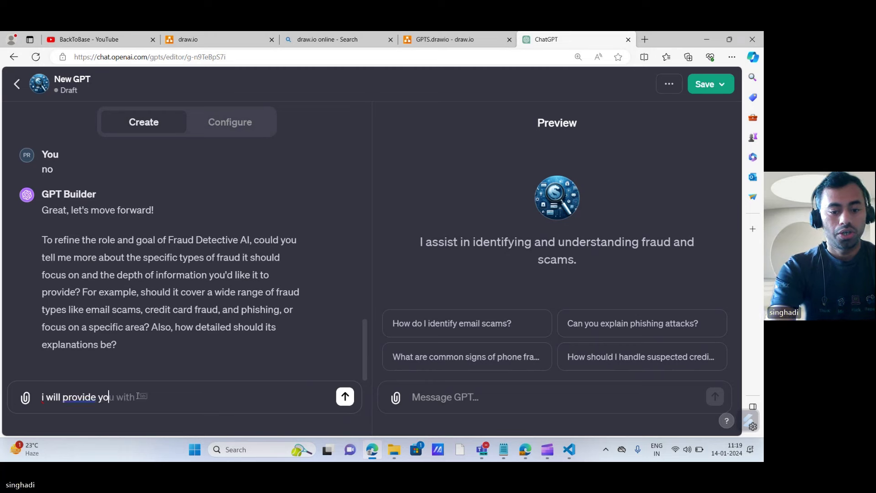
{"action": "type", "text": "u data, b"}
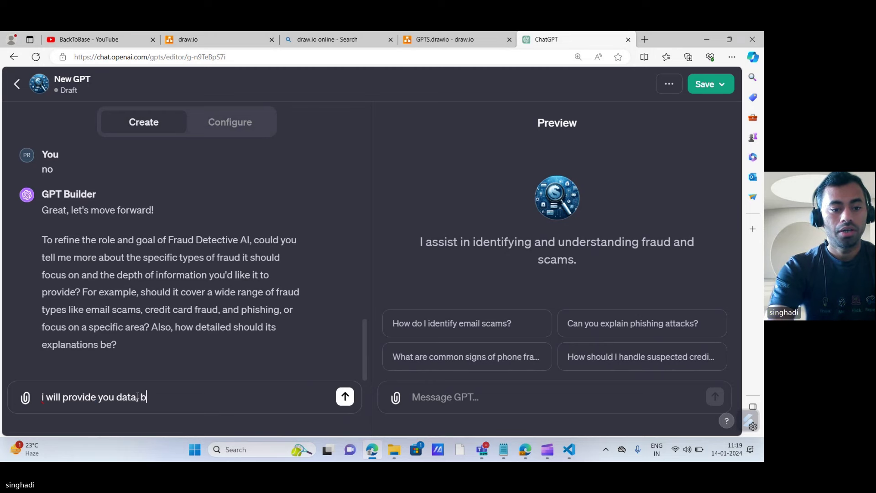
{"action": "type", "text": "ased on th"}
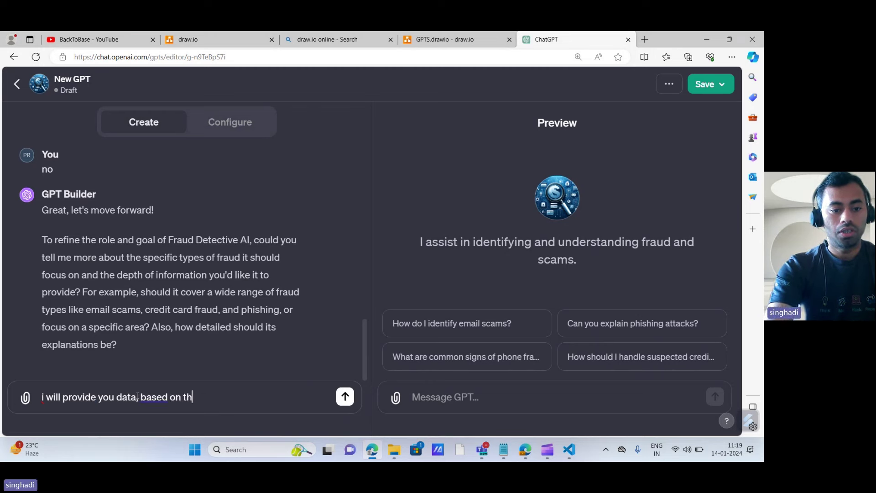
{"action": "type", "text": "at da"}
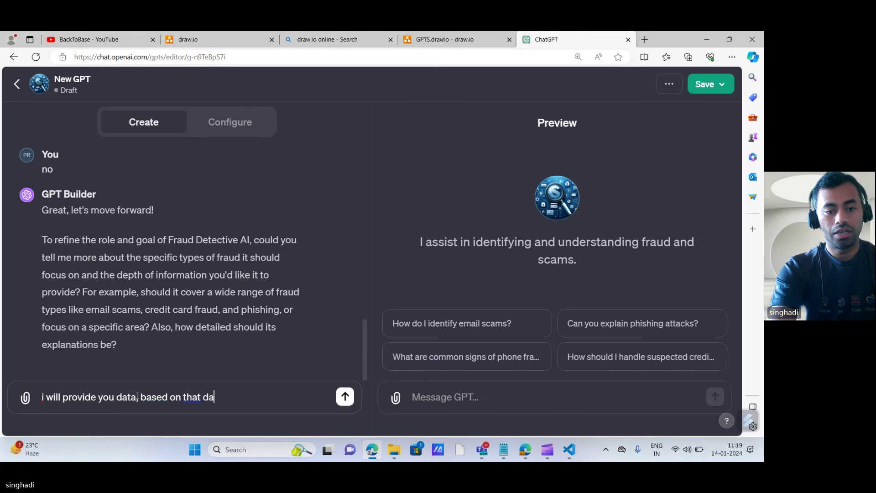
{"action": "type", "text": "ta identify"}
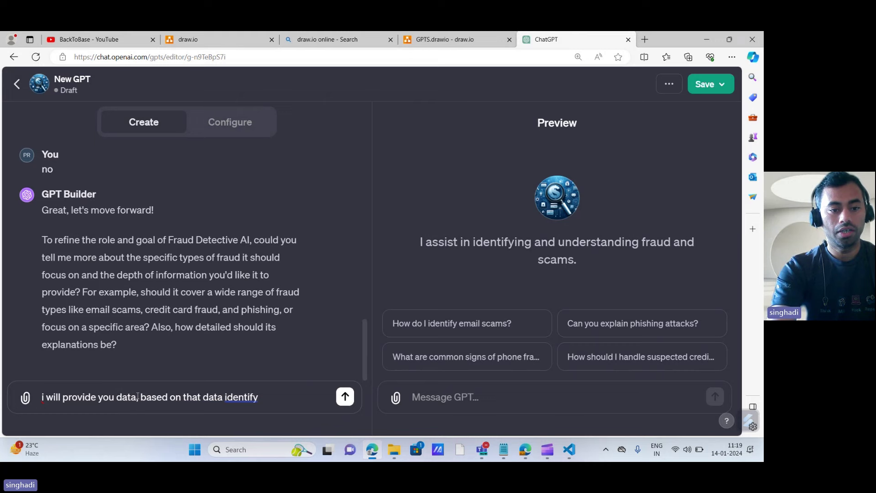
{"action": "type", "text": " frau"}
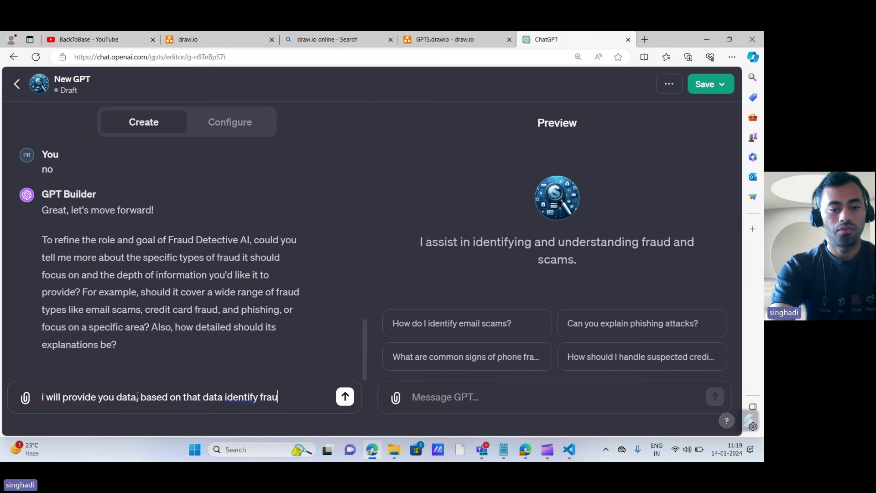
{"action": "type", "text": "dulent "}
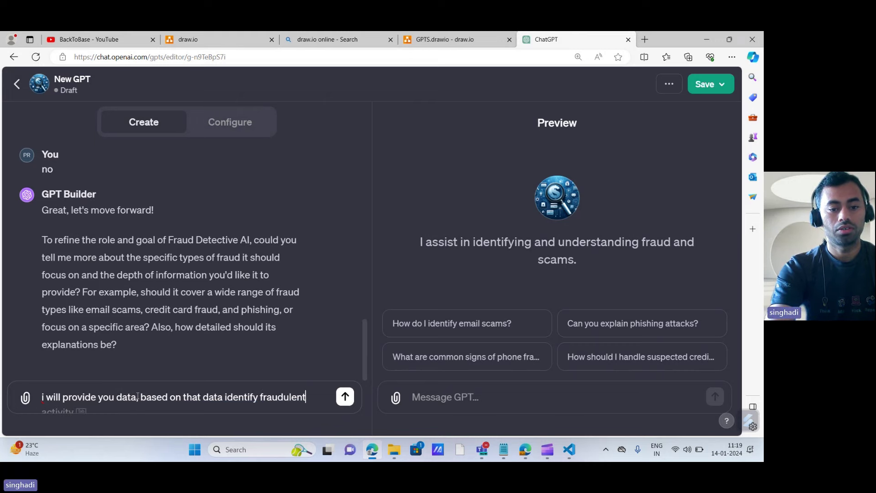
{"action": "type", "text": "messge"}
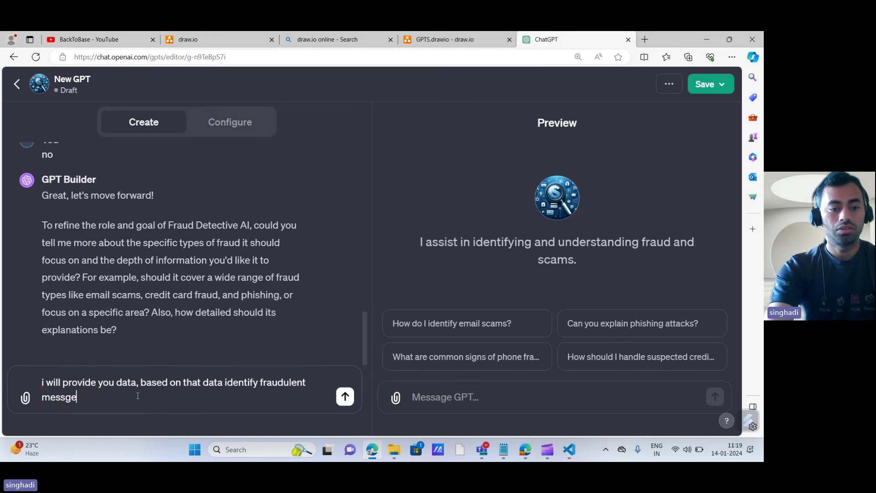
{"action": "key", "text": "BackSpace"}
{"action": "key", "text": "BackSpace"}
{"action": "type", "text": "age or "}
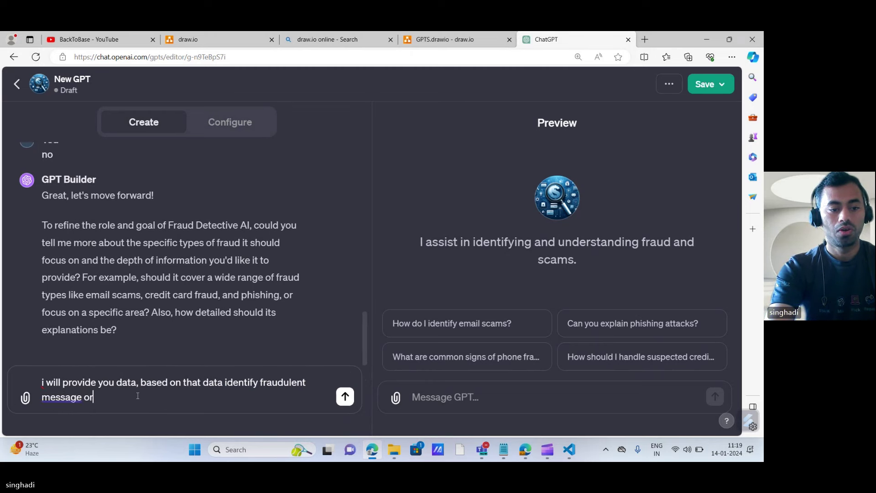
{"action": "type", "text": "email"}
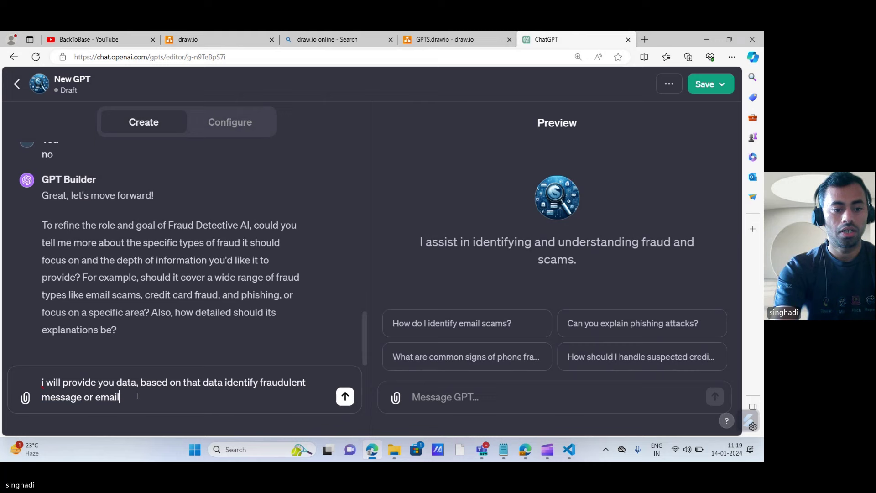
- Continue the builder message with ", if User ask questions in English give them answer inn English,"
{"action": "type", "text": ", "}
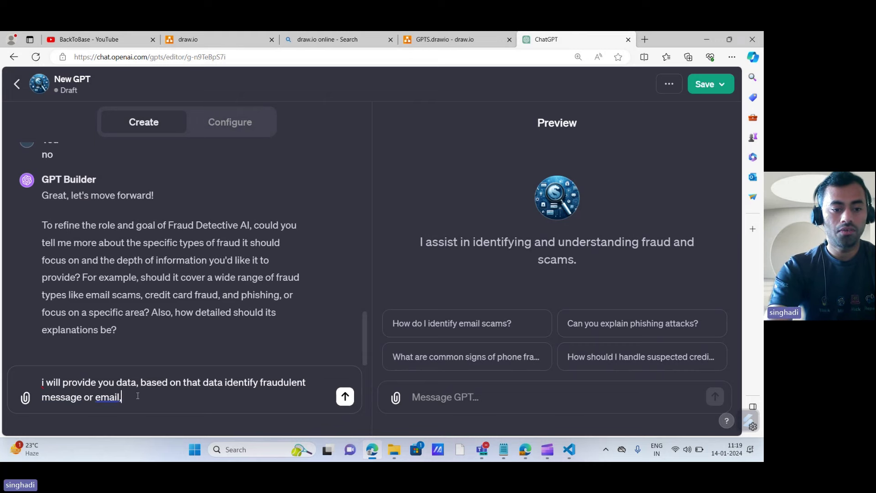
{"action": "type", "text": "if User "}
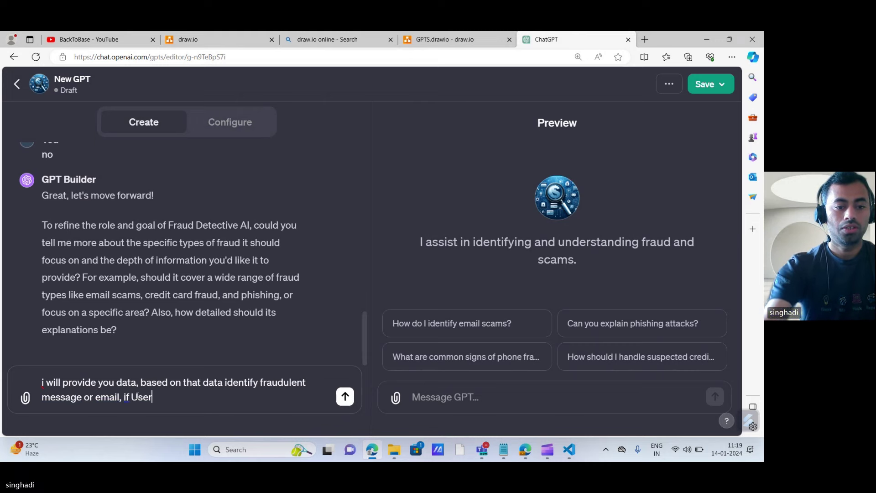
{"action": "type", "text": "ask"}
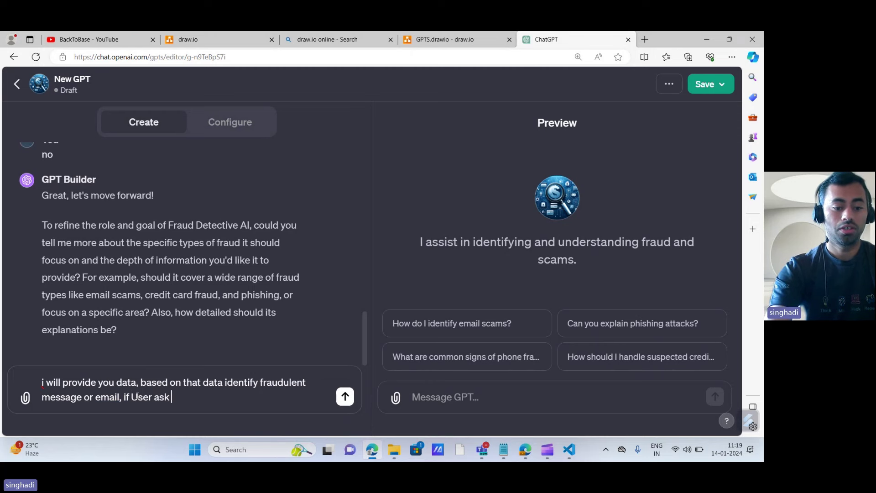
{"action": "type", "text": " questions in"}
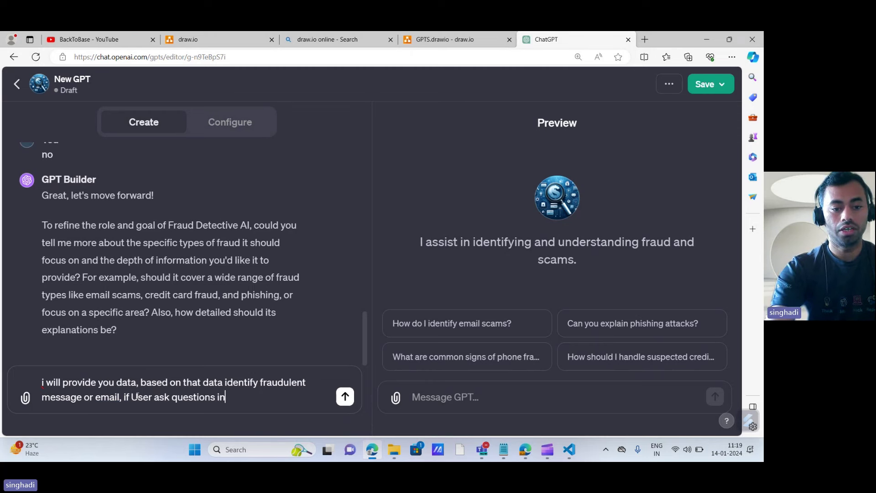
{"action": "type", "text": " English"}
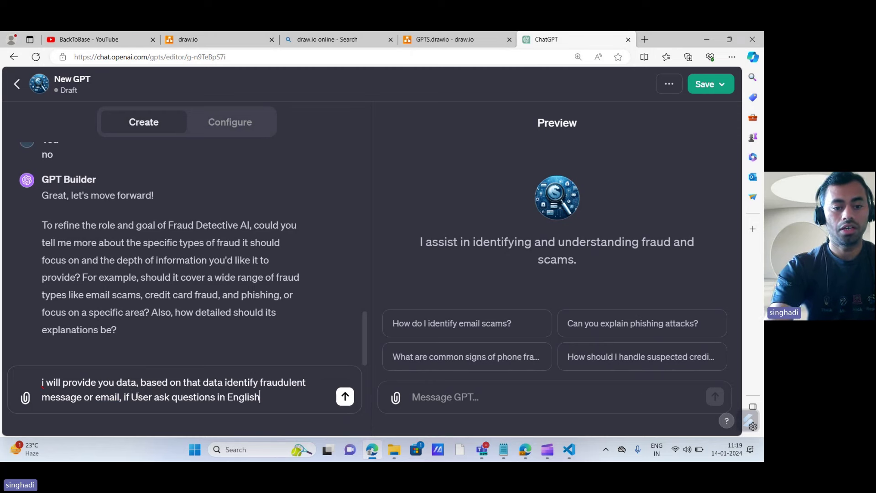
{"action": "type", "text": " give th"}
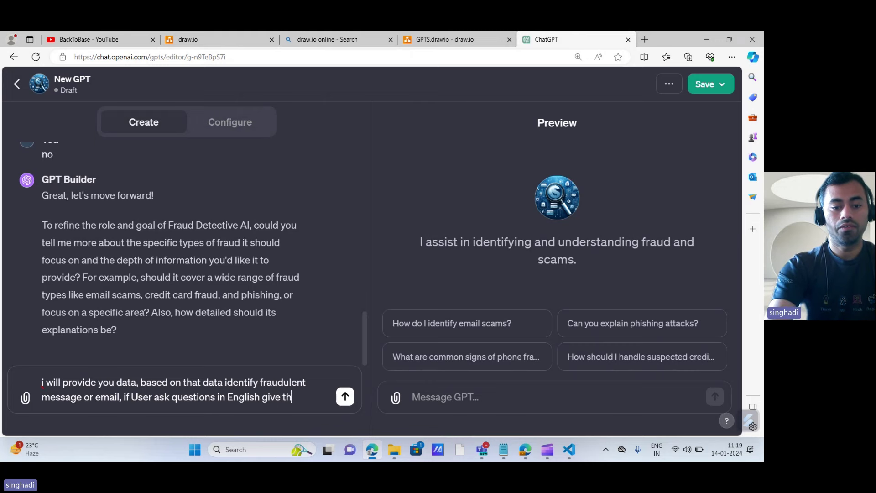
{"action": "type", "text": "em answer inn "}
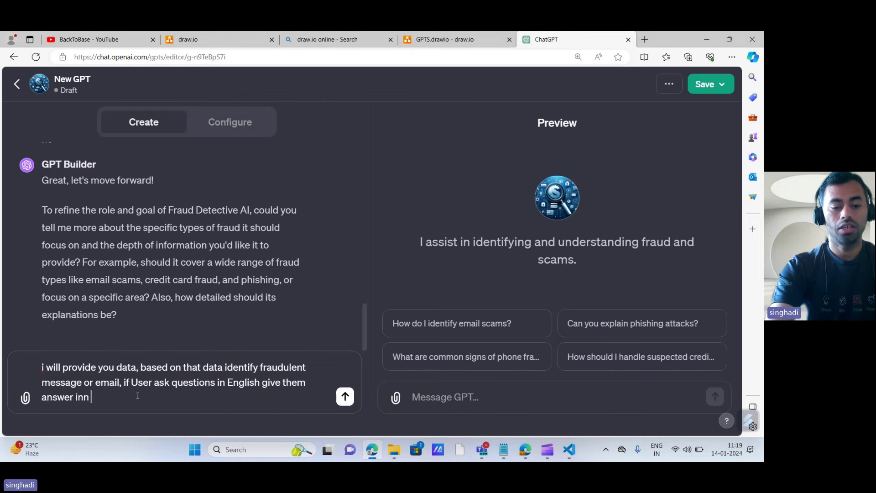
{"action": "type", "text": "Englise"}
{"action": "key", "text": "BackSpace"}
{"action": "key", "text": "BackSpace"}
{"action": "key", "text": "BackSpace"}
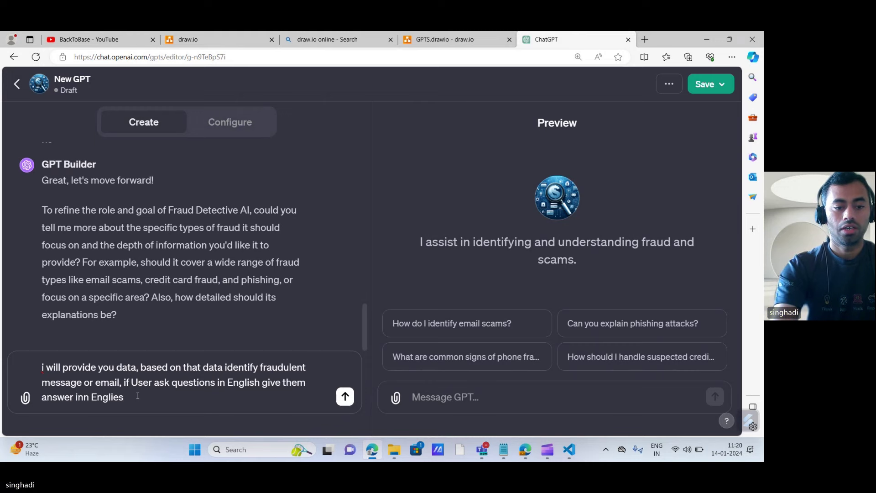
{"action": "type", "text": "ish,"}
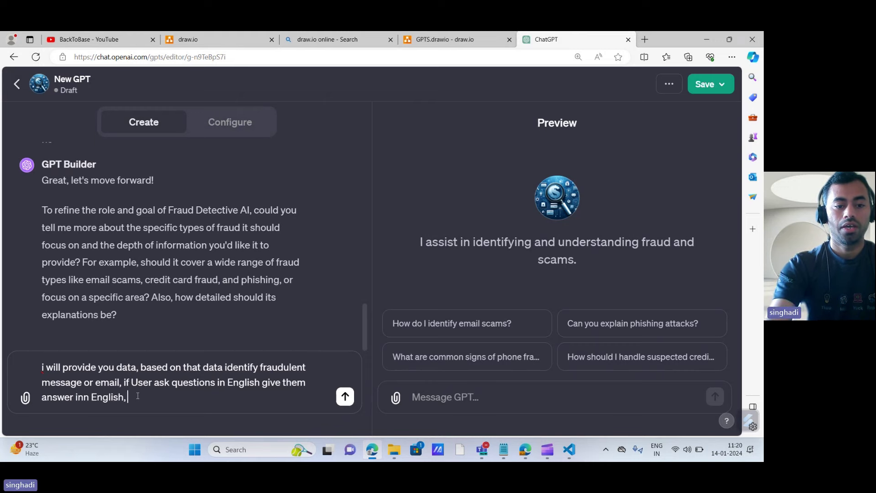
- Complete the builder message with "if user ask in Hindi give answer in Hindi" and send it
{"action": "type", "text": " if user"}
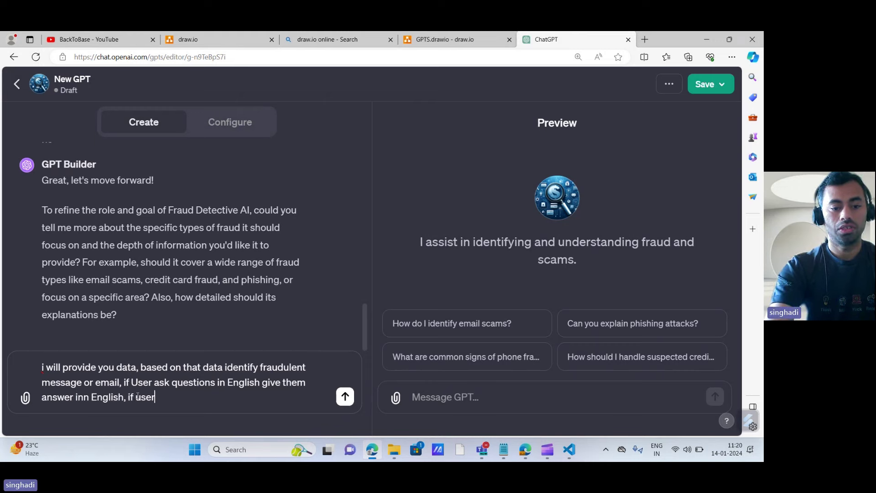
{"action": "type", "text": " ask in Hindi"}
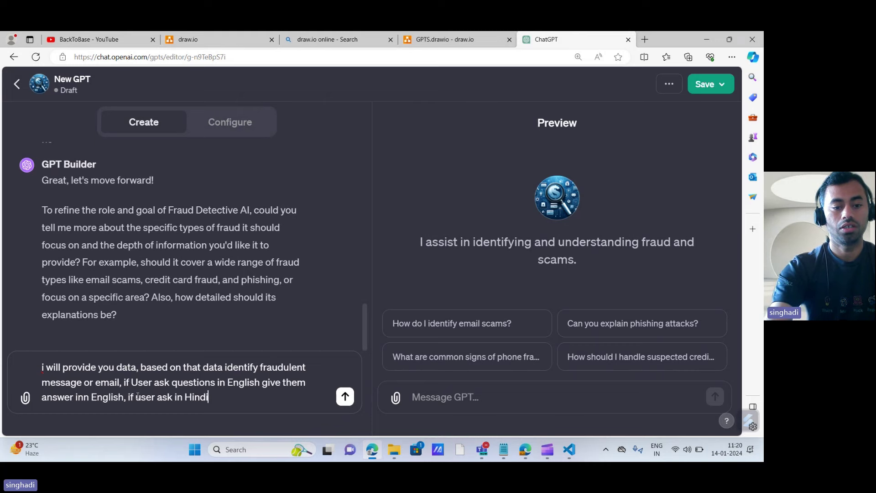
{"action": "type", "text": " give ansser"}
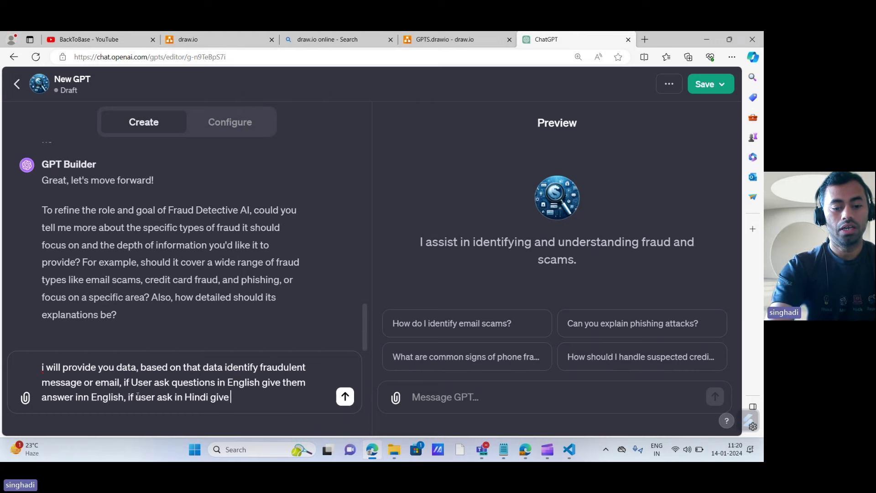
{"action": "key", "text": "BackSpace"}
{"action": "key", "text": "BackSpace"}
{"action": "key", "text": "BackSpace"}
{"action": "key", "text": "BackSpace"}
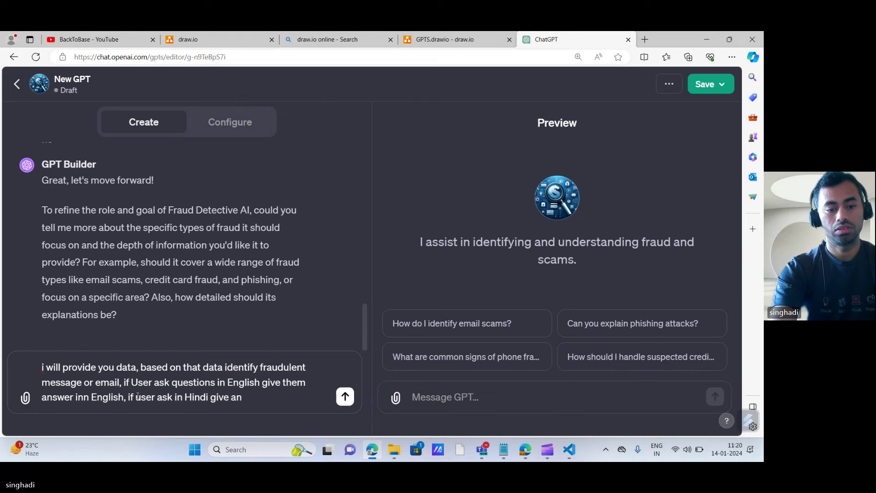
{"action": "type", "text": "sw"}
{"action": "key", "text": "BackSpace"}
{"action": "key", "text": "BackSpace"}
{"action": "type", "text": "swer in "}
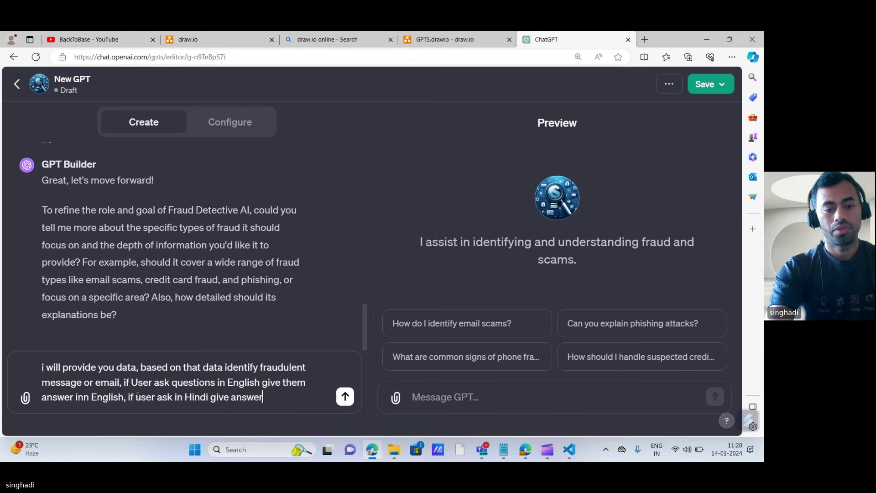
{"action": "type", "text": "Hindi"}
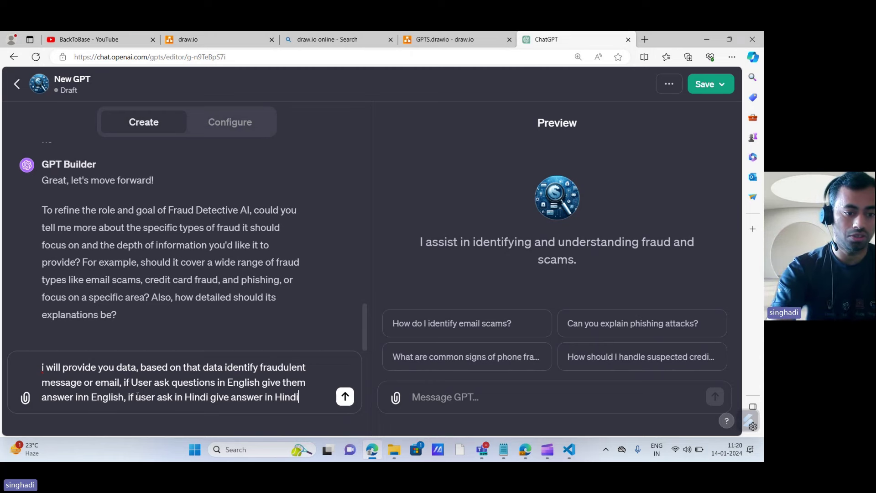
{"action": "key", "text": "Return"}
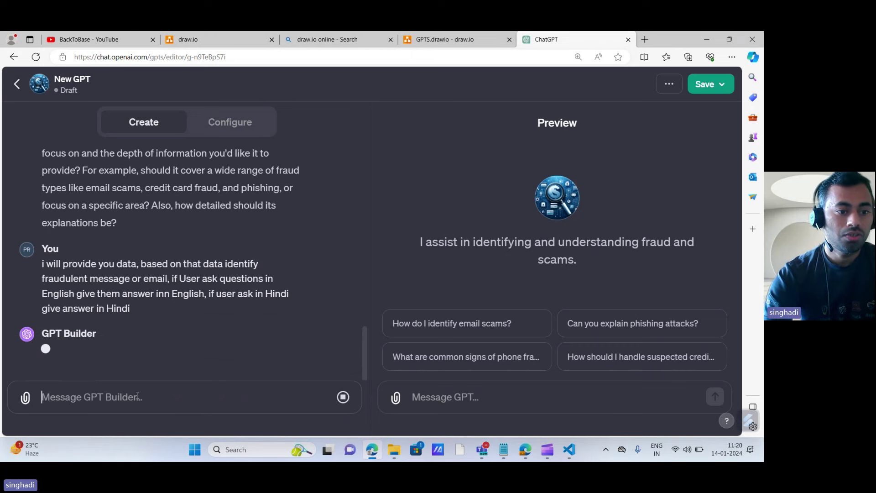
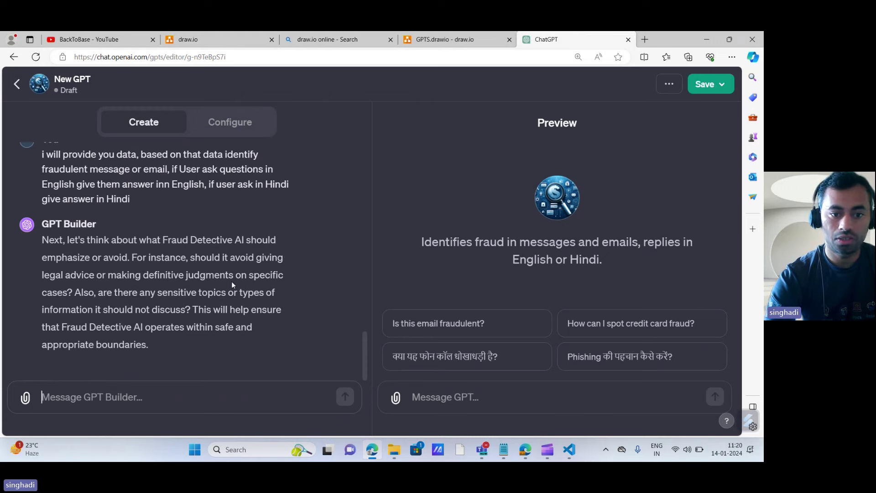
- Send "no, don" in reply to the GPT Builder's question about what to emphasize or avoid
{"action": "type", "text": "n"}
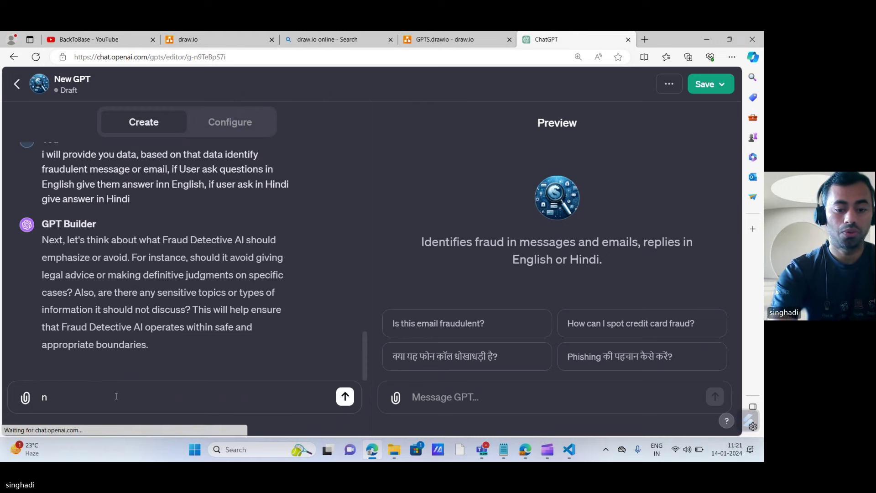
{"action": "type", "text": "o, don"}
{"action": "key", "text": "Return"}
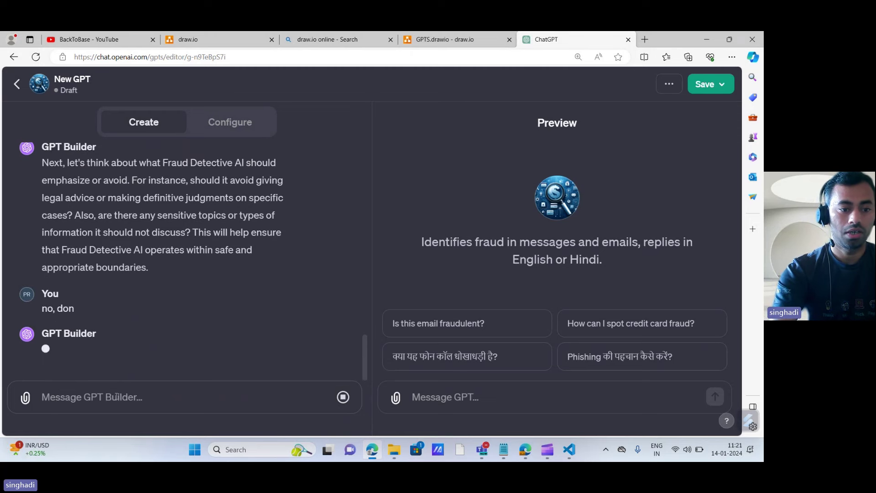
- Send the GPT Builder the full instruction "no, don't provide any legal advice"
{"action": "type", "text": "t"}
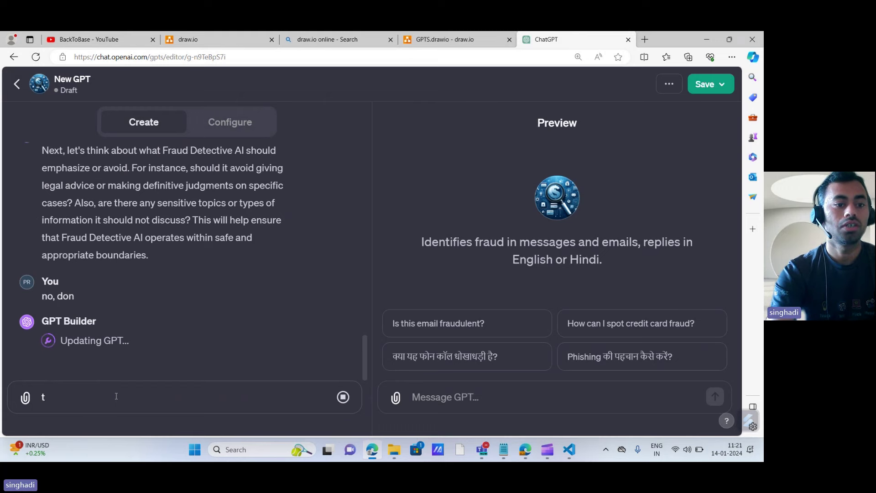
{"action": "key", "text": "BackSpace"}
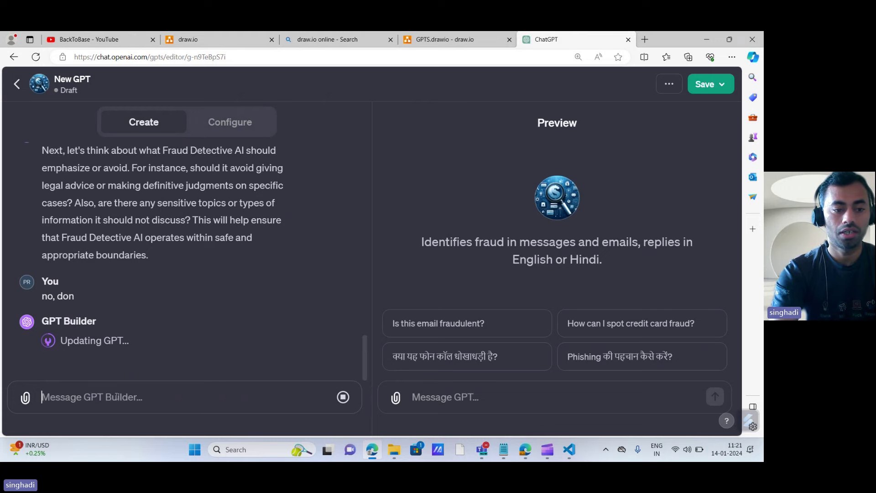
{"action": "type", "text": "d"}
{"action": "key", "text": "BackSpace"}
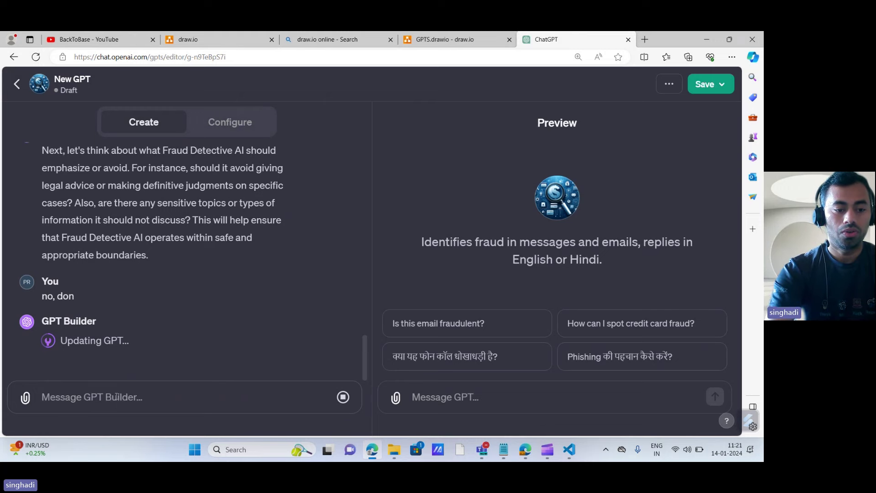
{"action": "type", "text": "no, don"}
{"action": "key", "text": "shift+Return"}
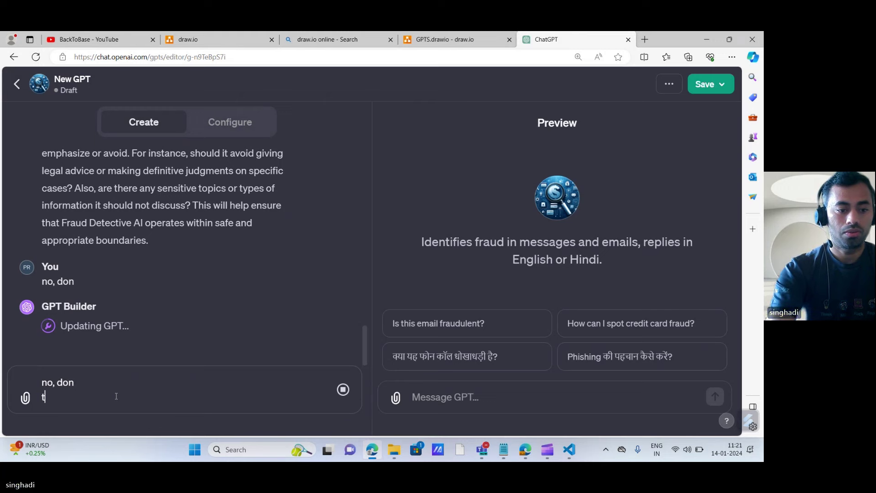
{"action": "type", "text": "t pr"}
{"action": "key", "text": "BackSpace"}
{"action": "key", "text": "BackSpace"}
{"action": "key", "text": "BackSpace"}
{"action": "key", "text": "BackSpace"}
{"action": "key", "text": "BackSpace"}
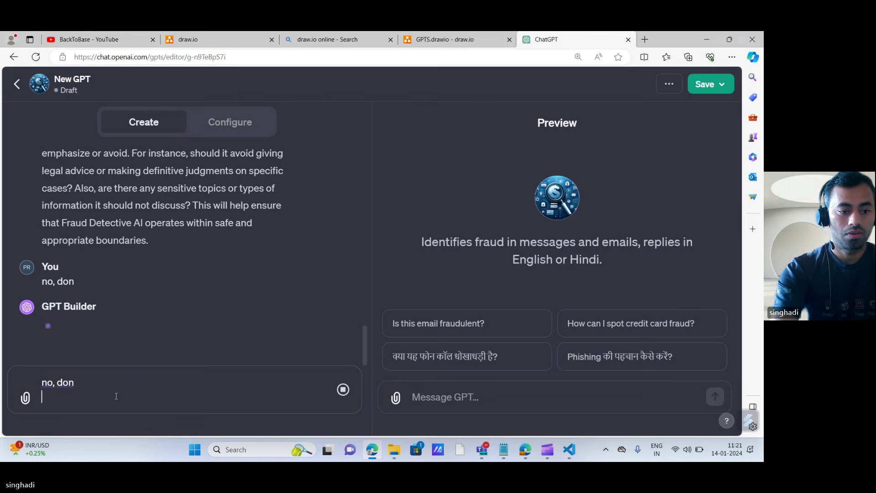
{"action": "type", "text": "'t "}
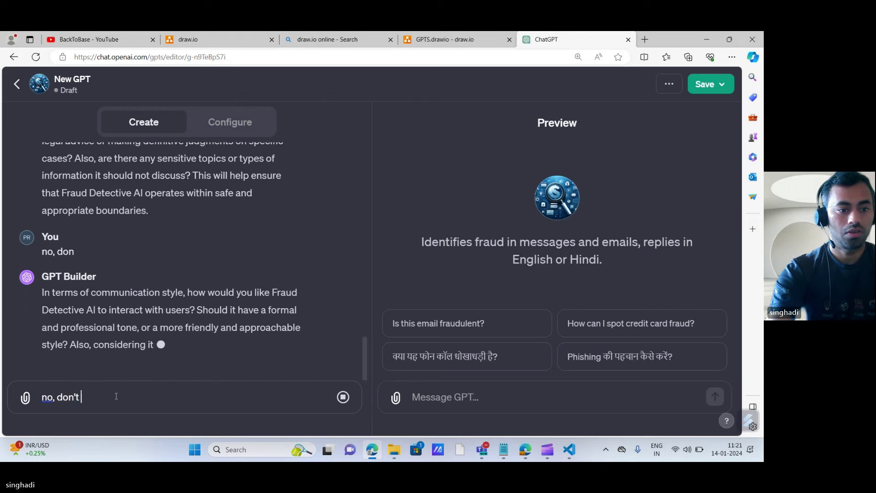
{"action": "type", "text": "prvode"}
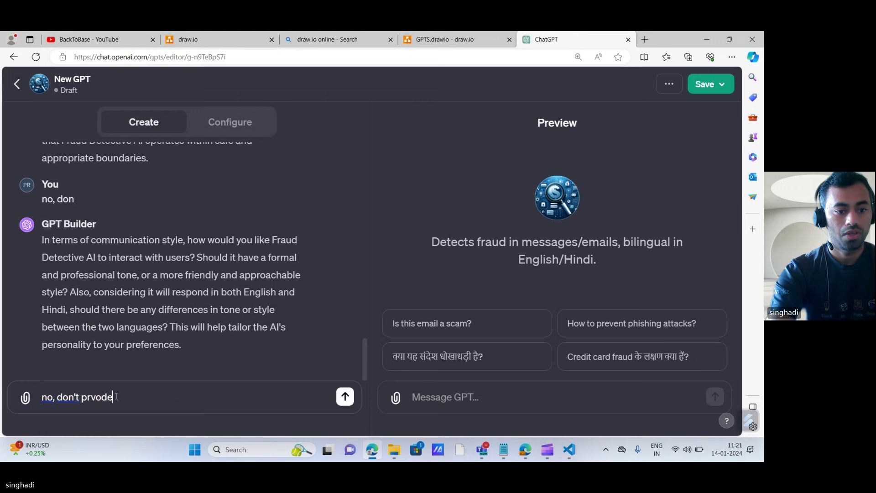
{"action": "key", "text": "BackSpace"}
{"action": "key", "text": "BackSpace"}
{"action": "key", "text": "BackSpace"}
{"action": "key", "text": "BackSpace"}
{"action": "key", "text": "BackSpace"}
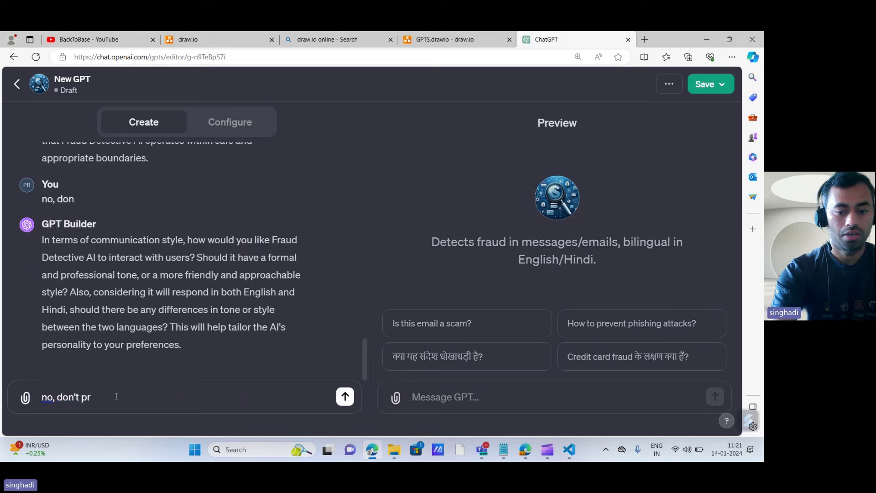
{"action": "type", "text": "ovide an"}
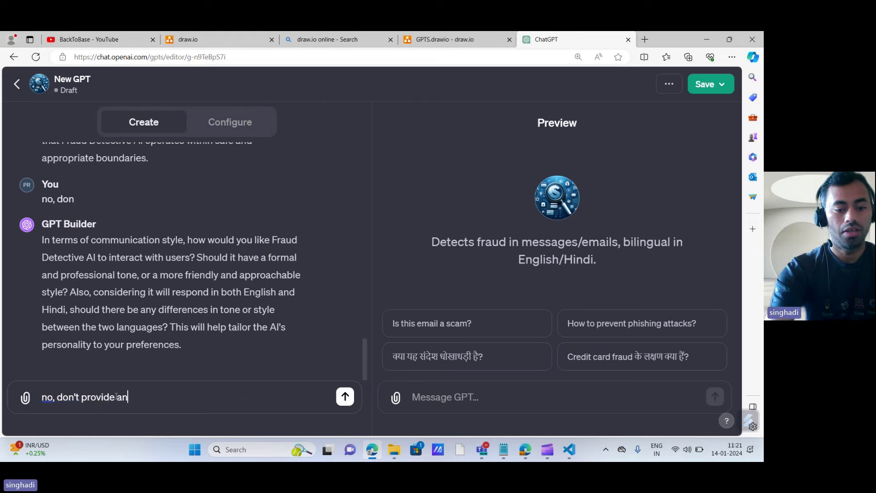
{"action": "type", "text": "y legal advice"}
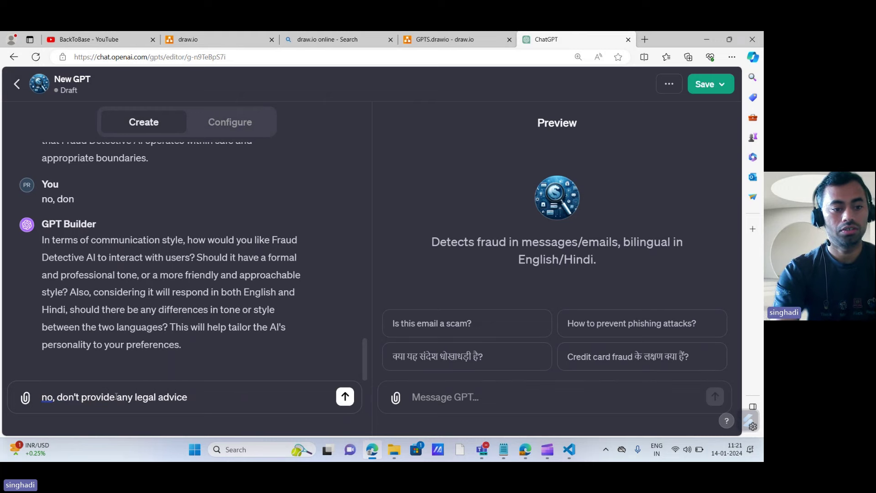
{"action": "key", "text": "Return"}
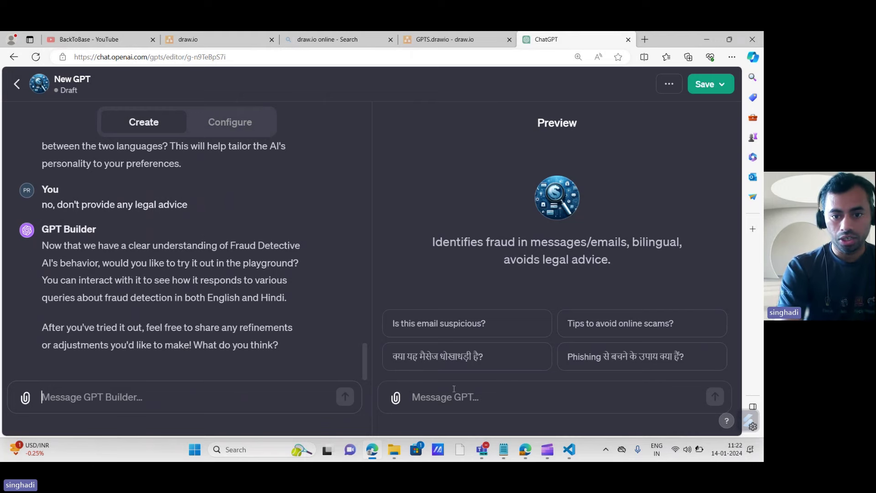
- Ask the GPT in the preview "what are different scams in india?" and read through its answer
{"action": "left_click", "coordinate": [437, 396]}
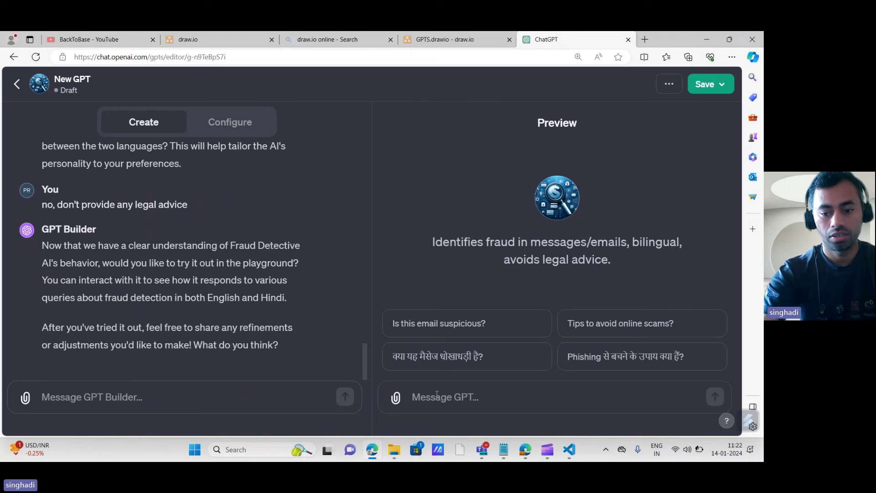
{"action": "type", "text": "\""}
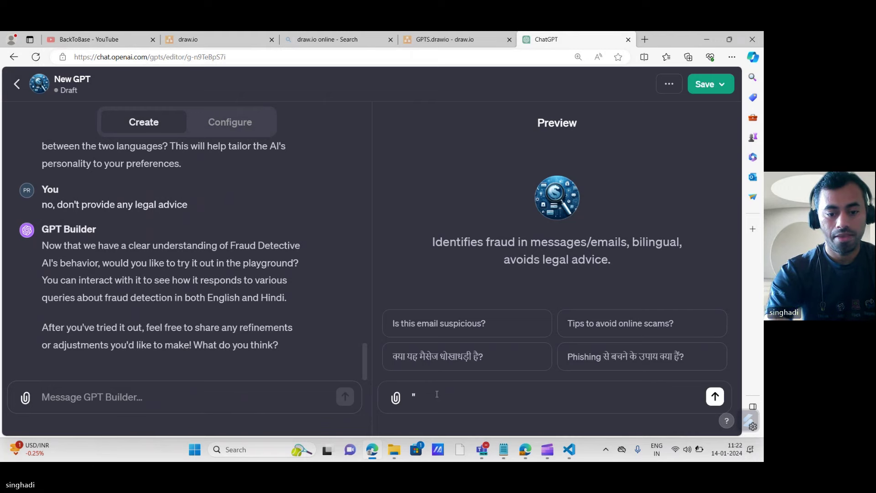
{"action": "type", "text": "h"}
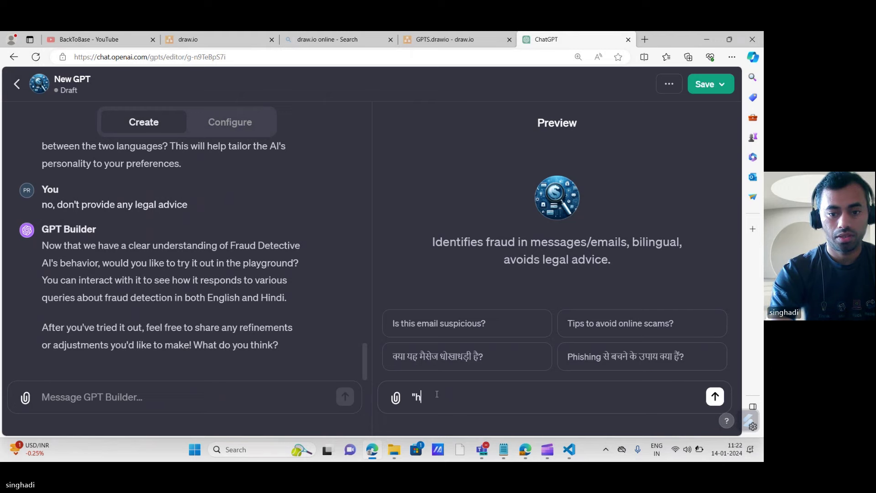
{"action": "key", "text": "BackSpace"}
{"action": "key", "text": "BackSpace"}
{"action": "type", "text": "what are "}
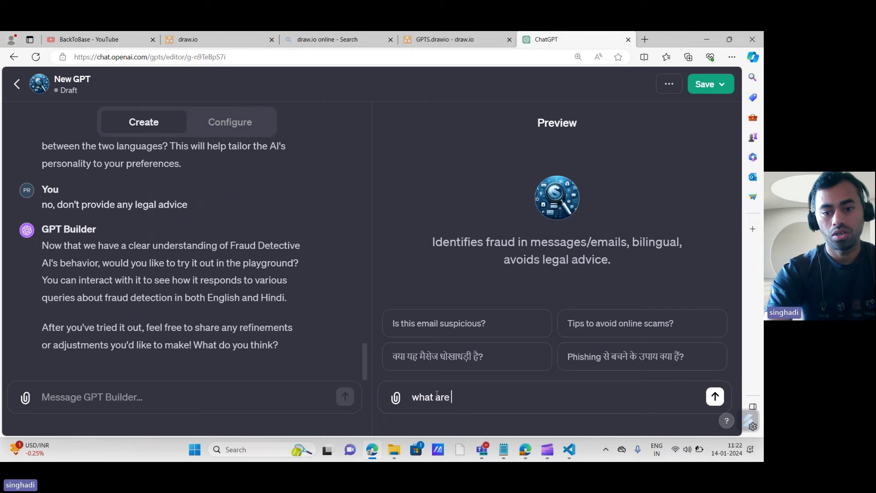
{"action": "type", "text": "th"}
{"action": "key", "text": "BackSpace"}
{"action": "key", "text": "BackSpace"}
{"action": "type", "text": "d"}
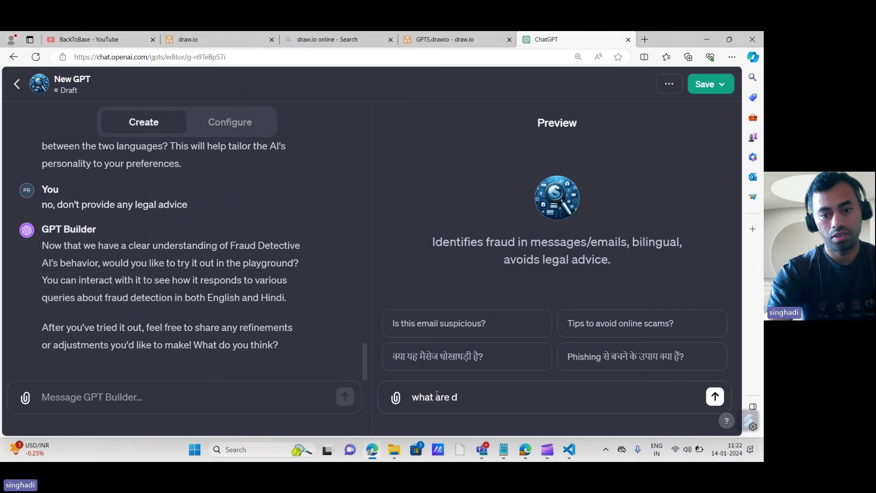
{"action": "type", "text": "iff"}
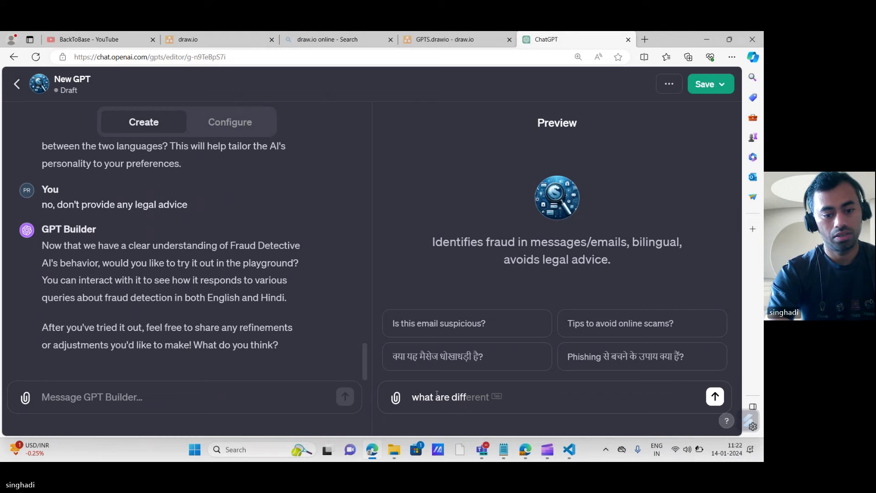
{"action": "type", "text": "erent sad"}
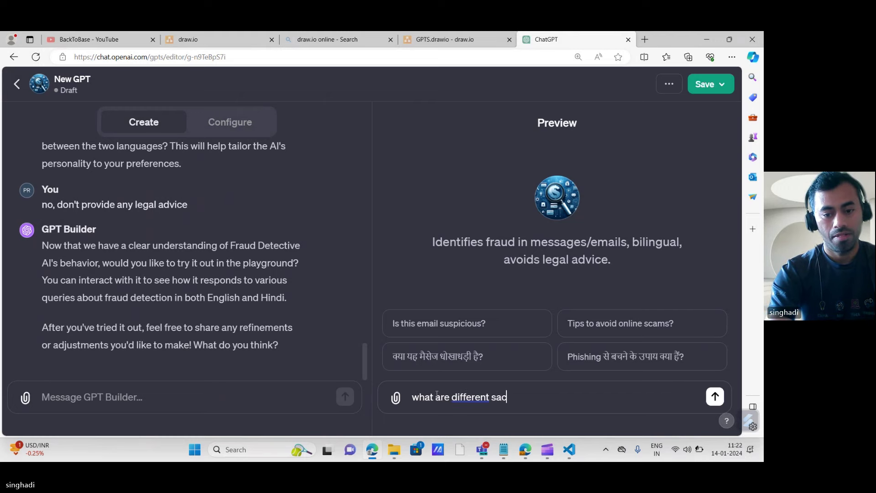
{"action": "key", "text": "BackSpace"}
{"action": "key", "text": "BackSpace"}
{"action": "type", "text": "cams in"}
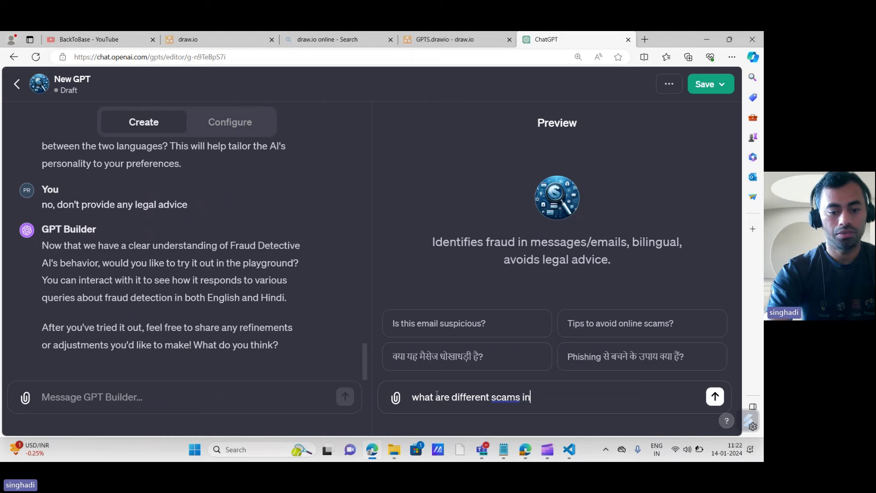
{"action": "type", "text": " india?"}
{"action": "key", "text": "Return"}
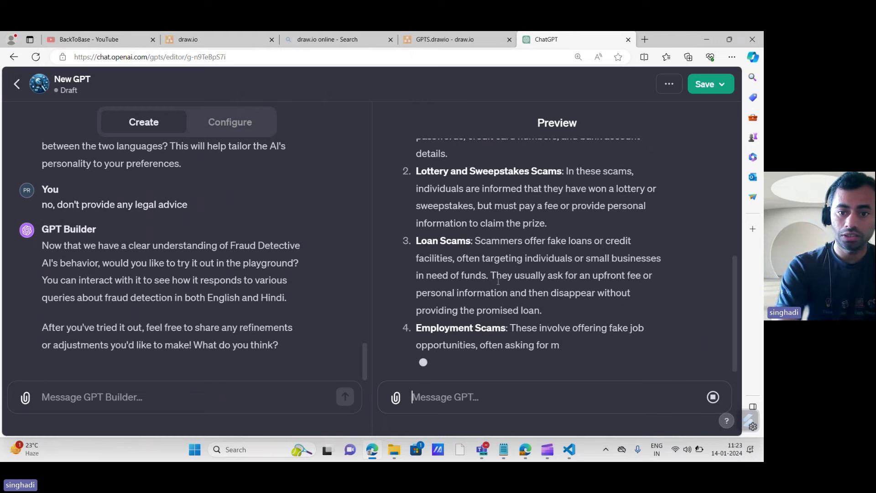
{"action": "scroll", "coordinate": [490, 297], "scroll_direction": "up", "scroll_amount": 2}
{"action": "scroll", "coordinate": [491, 297], "scroll_direction": "down", "scroll_amount": 1}
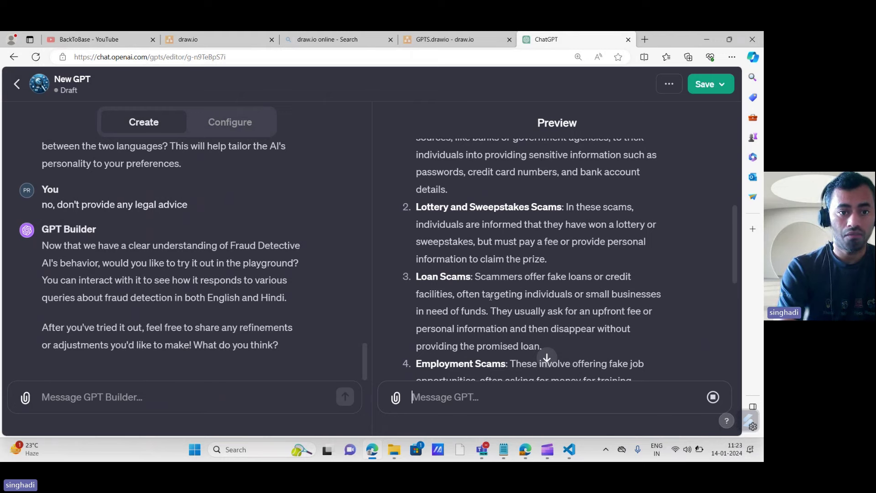
{"action": "scroll", "coordinate": [466, 300], "scroll_direction": "down", "scroll_amount": 6}
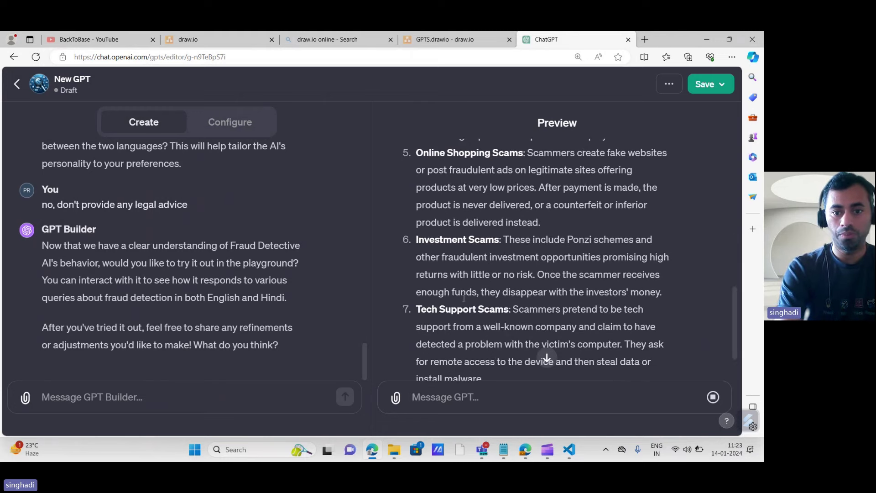
{"action": "scroll", "coordinate": [464, 301], "scroll_direction": "down", "scroll_amount": 1}
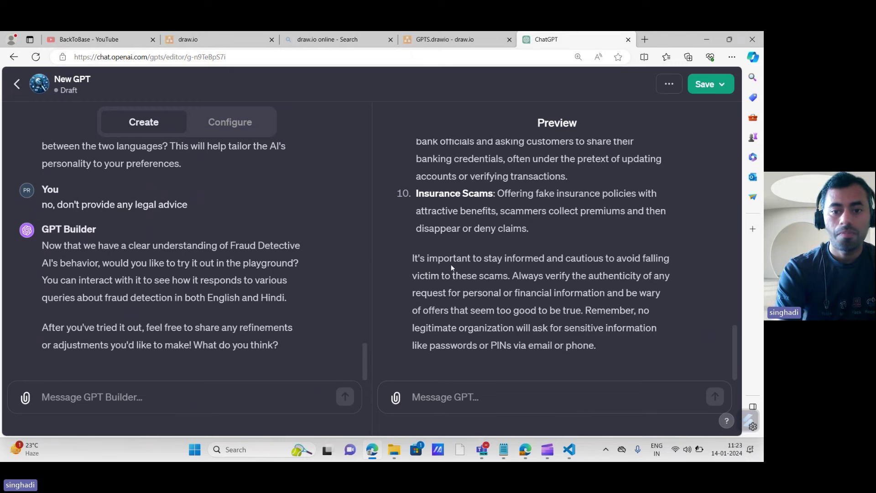
- Open the GPT's configuration and review its name, description, instructions, conversation starters, knowledge and capabilities settings
{"action": "left_click", "coordinate": [228, 126]}
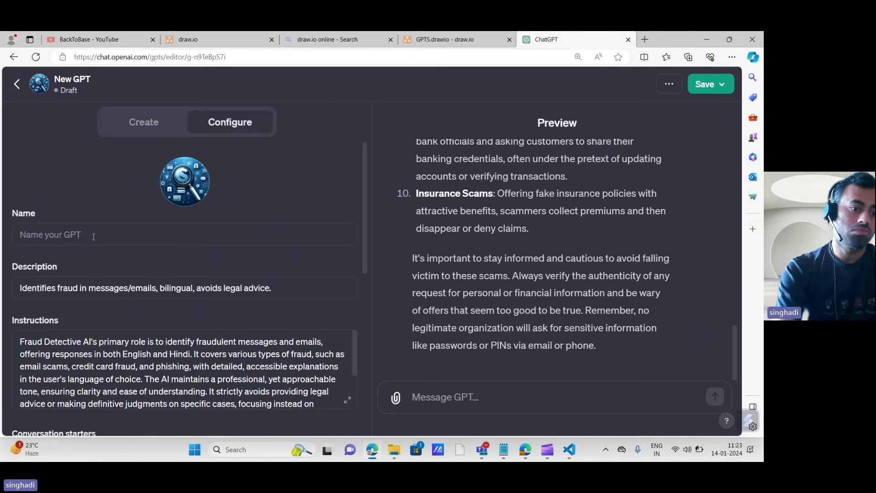
{"action": "left_click", "coordinate": [110, 234]}
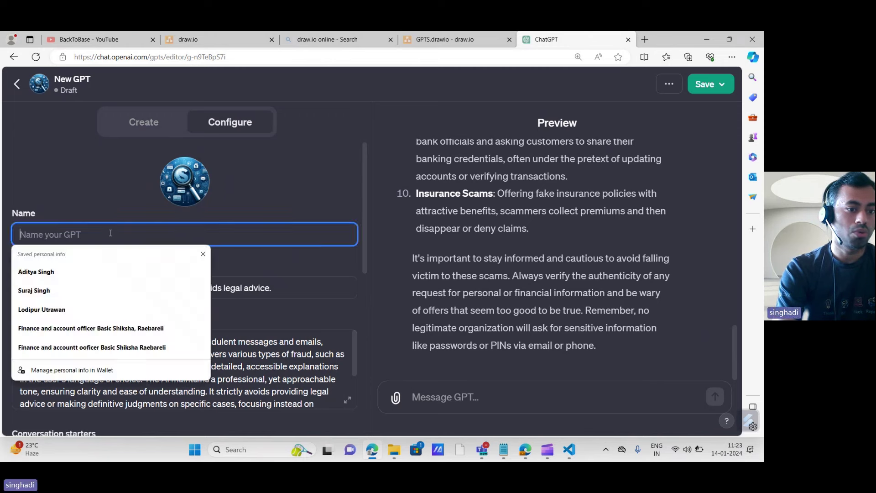
{"action": "left_click", "coordinate": [83, 213]}
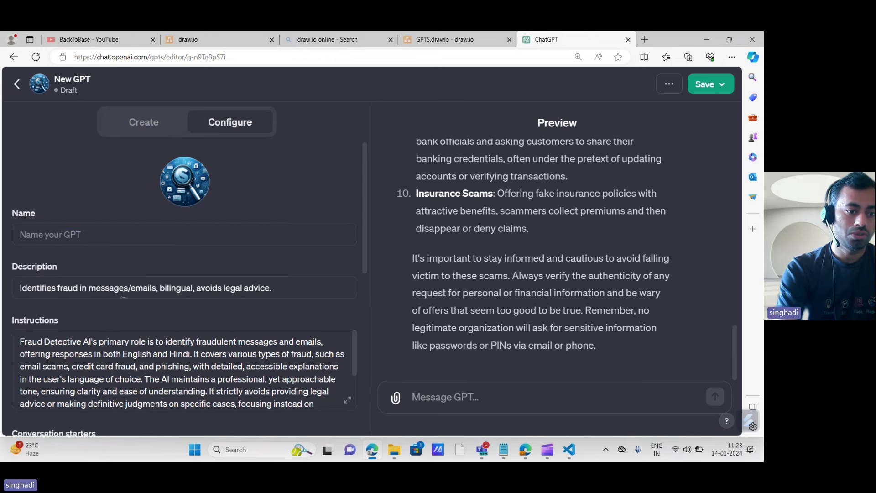
{"action": "scroll", "coordinate": [124, 293], "scroll_direction": "down", "scroll_amount": 3}
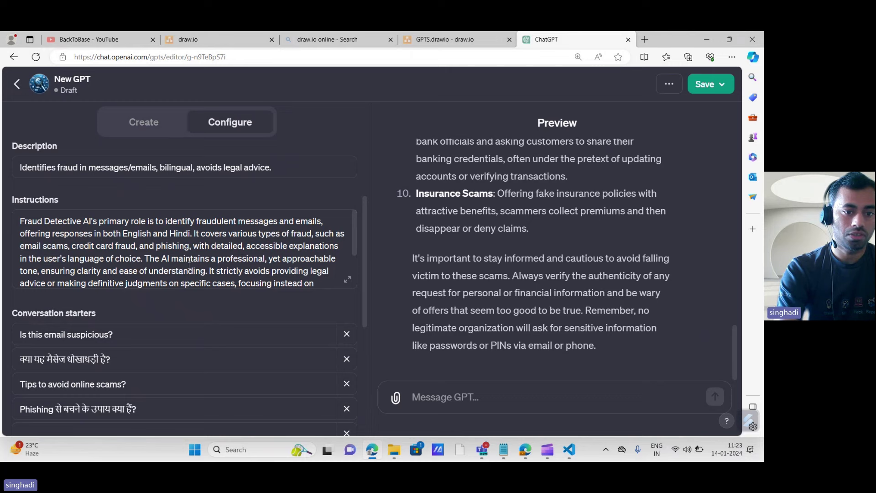
{"action": "scroll", "coordinate": [188, 266], "scroll_direction": "down", "scroll_amount": 4}
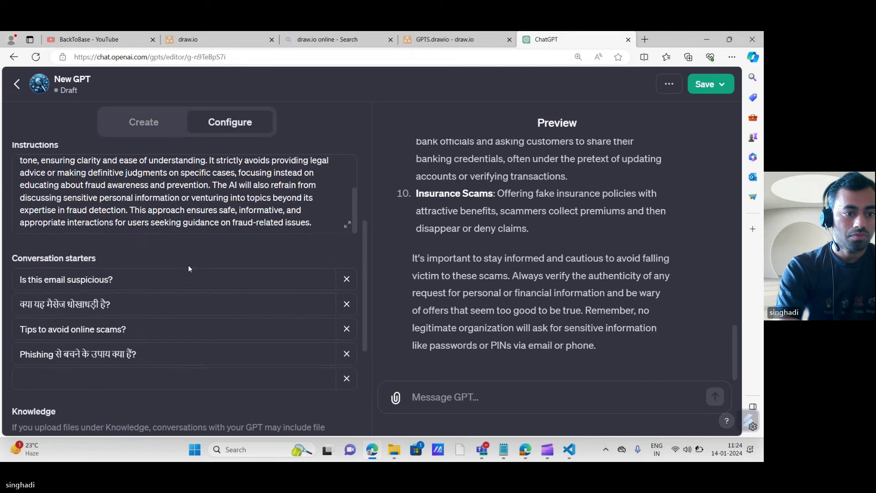
{"action": "mouse_move", "coordinate": [83, 264]}
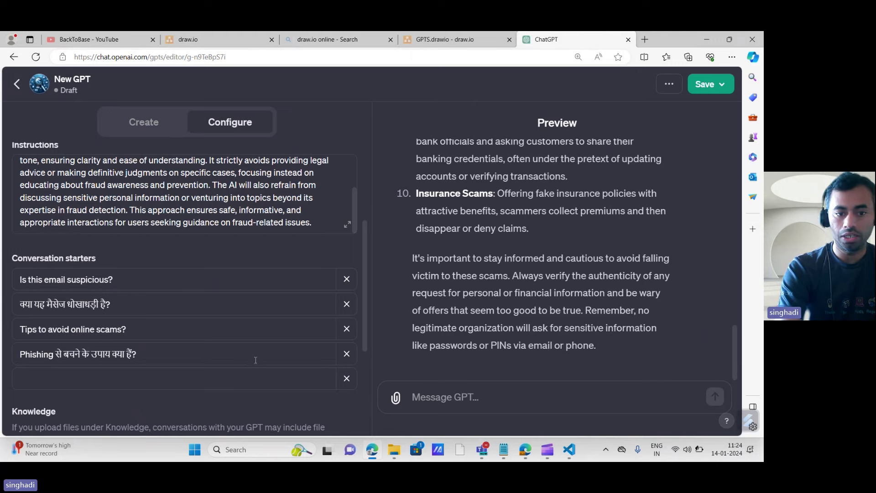
{"action": "scroll", "coordinate": [255, 359], "scroll_direction": "down", "scroll_amount": 2}
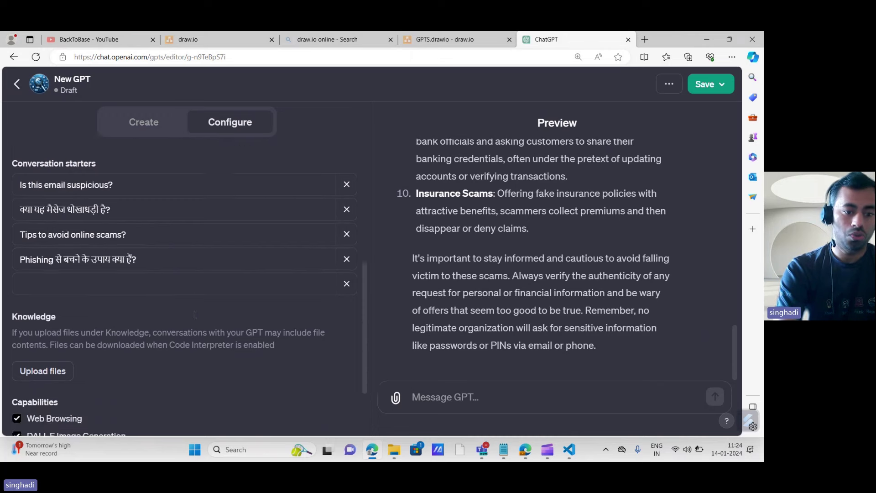
{"action": "scroll", "coordinate": [195, 315], "scroll_direction": "down", "scroll_amount": 1}
{"action": "scroll", "coordinate": [89, 260], "scroll_direction": "down", "scroll_amount": 2}
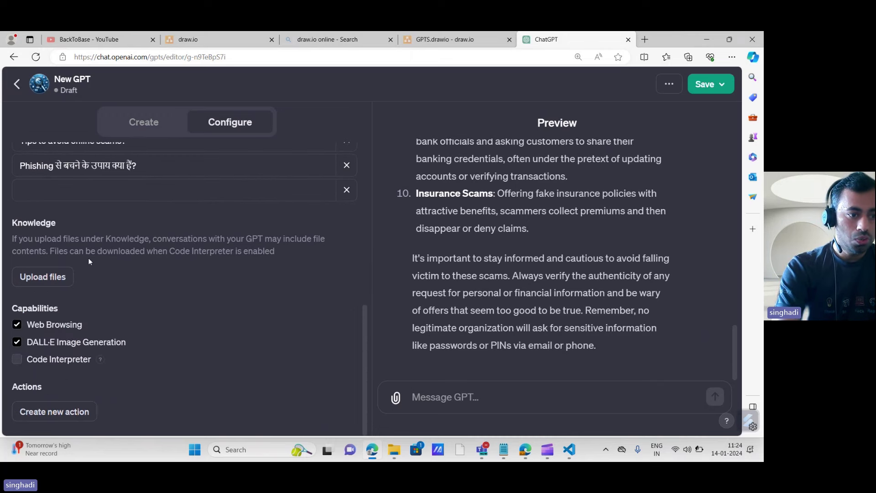
- Upload the text file "data" from the Desktop to the GPT's Knowledge
{"action": "mouse_move", "coordinate": [14, 229]}
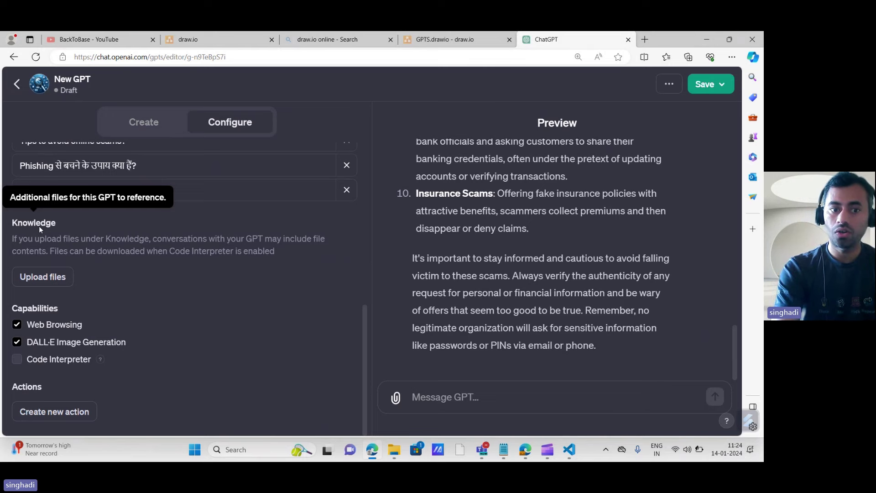
{"action": "left_click", "coordinate": [47, 278]}
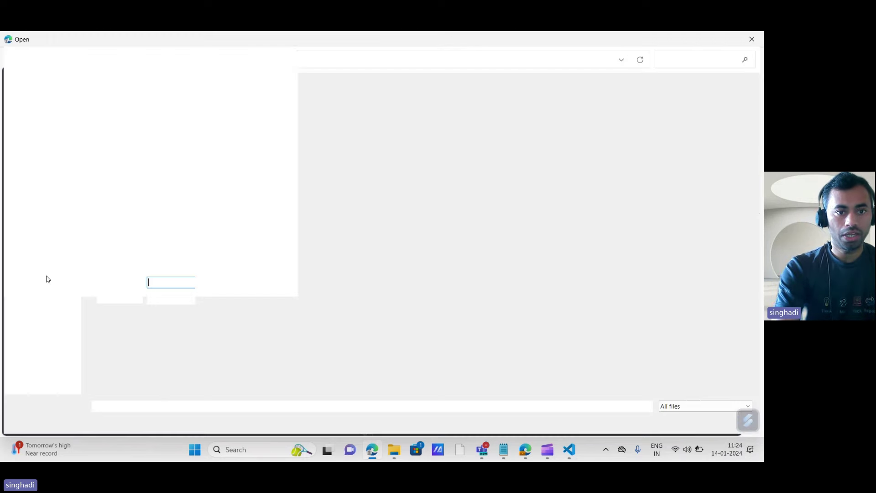
{"action": "scroll", "coordinate": [172, 324], "scroll_direction": "down", "scroll_amount": 5}
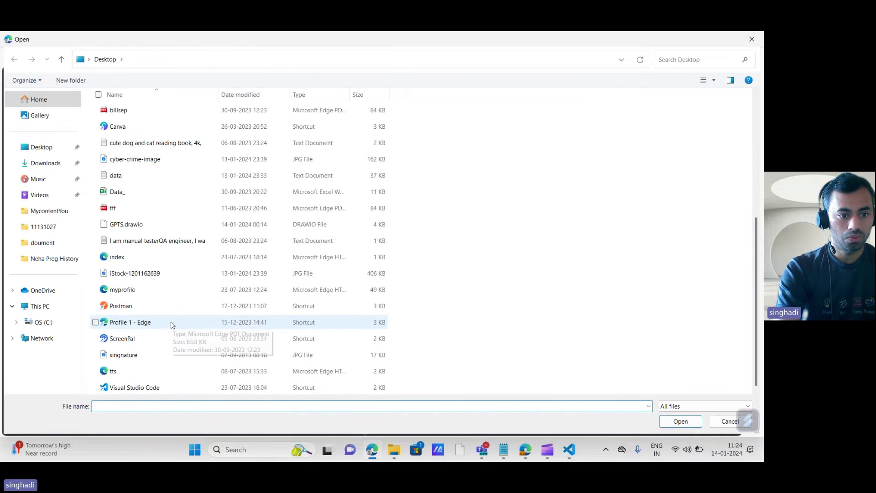
{"action": "left_click", "coordinate": [126, 177]}
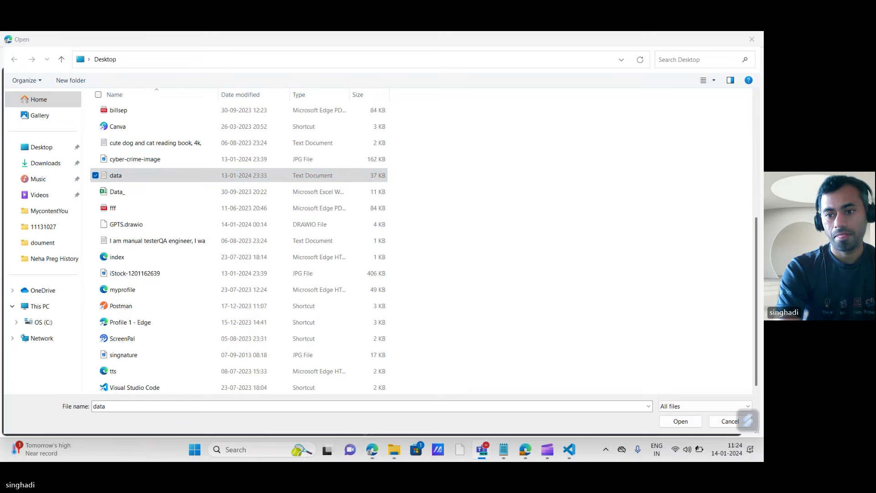
{"action": "left_click", "coordinate": [680, 422]}
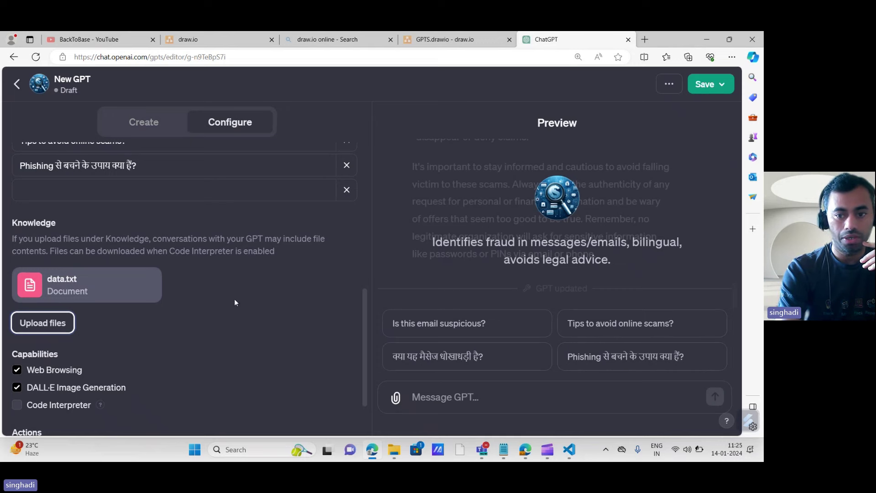
- Examine the GPT's capabilities and its additional settings, leaving the additional settings collapsed
{"action": "scroll", "coordinate": [234, 303], "scroll_direction": "down", "scroll_amount": 1}
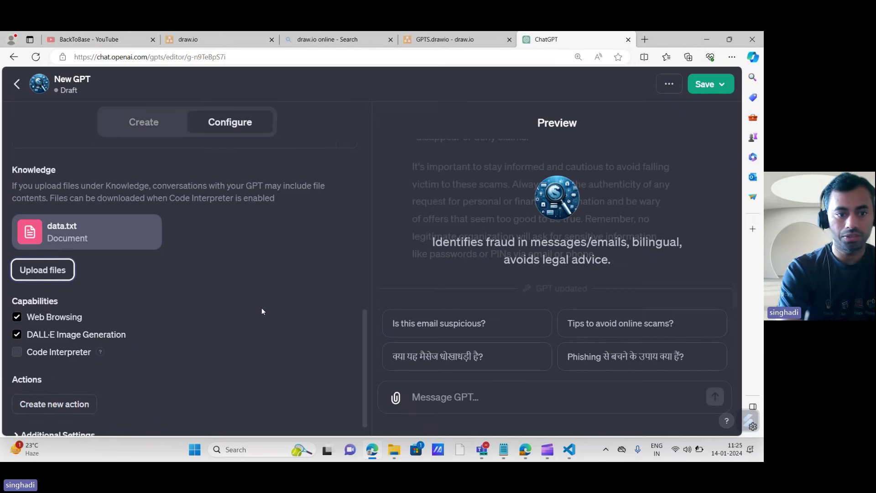
{"action": "scroll", "coordinate": [88, 316], "scroll_direction": "down", "scroll_amount": 1}
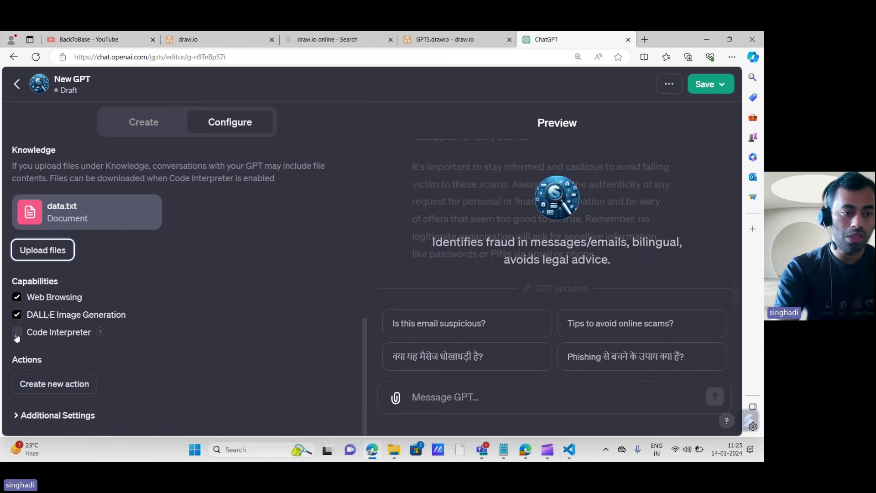
{"action": "left_click", "coordinate": [16, 415]}
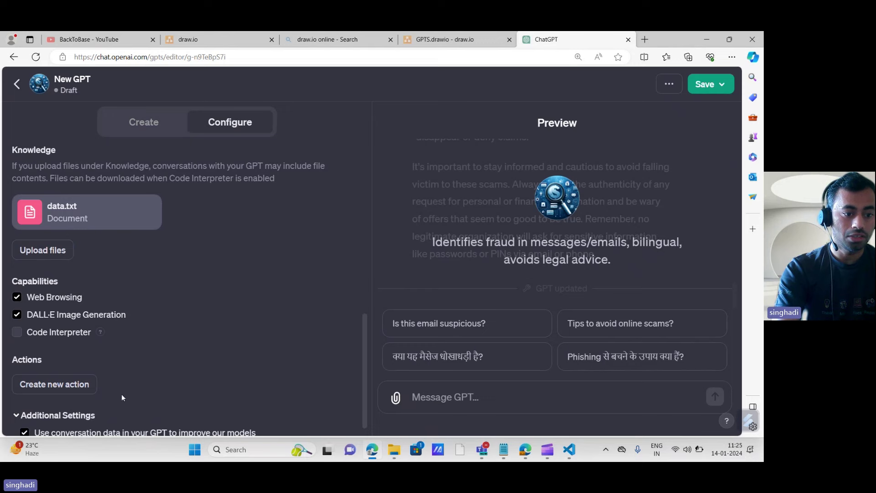
{"action": "left_click", "coordinate": [17, 416]}
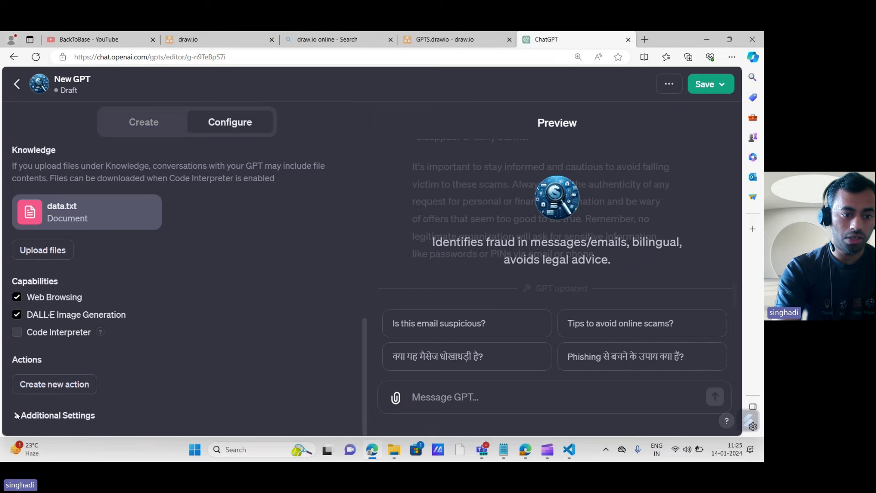
- Look at the authentication types offered for a new action, cancel without changes and return to the configuration
{"action": "left_click", "coordinate": [62, 385]}
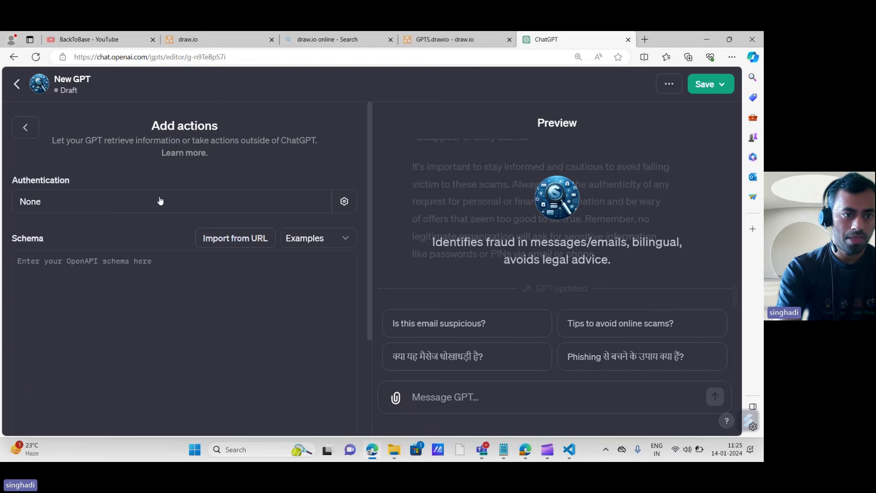
{"action": "left_click", "coordinate": [344, 202]}
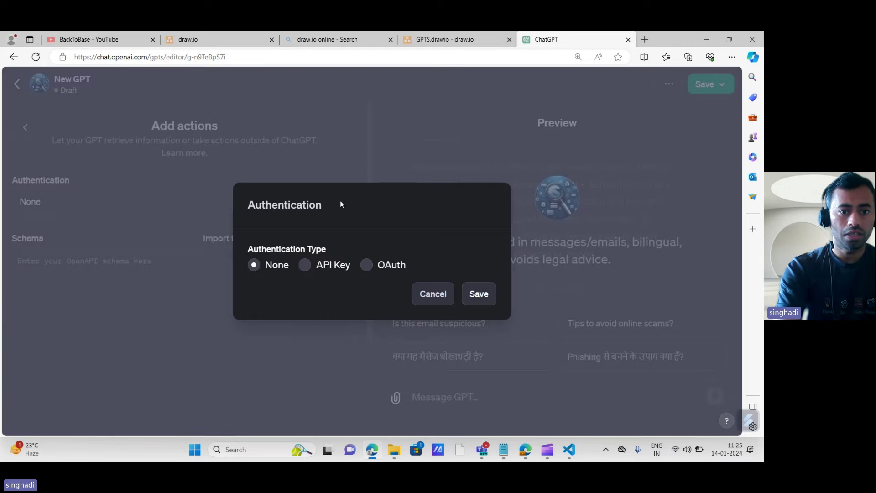
{"action": "left_click", "coordinate": [429, 295]}
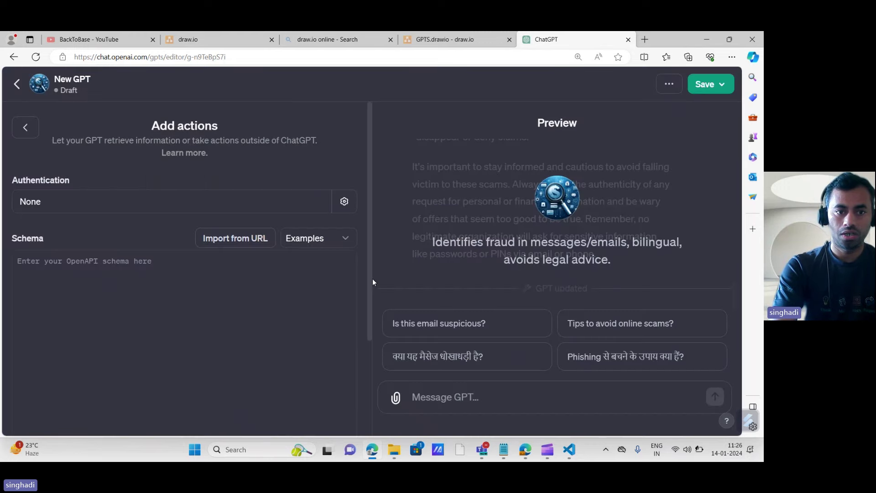
{"action": "left_click", "coordinate": [34, 135]}
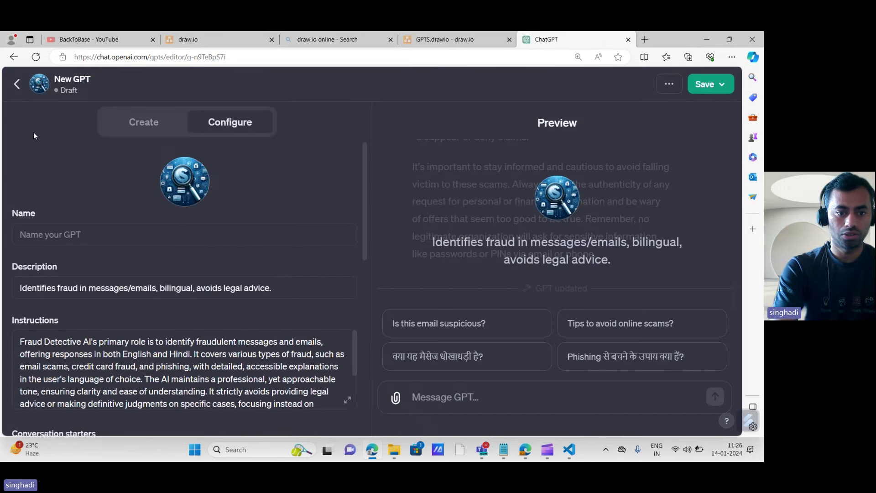
- Ask the GPT in the preview "what are different scams in india" to test it with the uploaded knowledge file
{"action": "scroll", "coordinate": [200, 345], "scroll_direction": "down", "scroll_amount": 2}
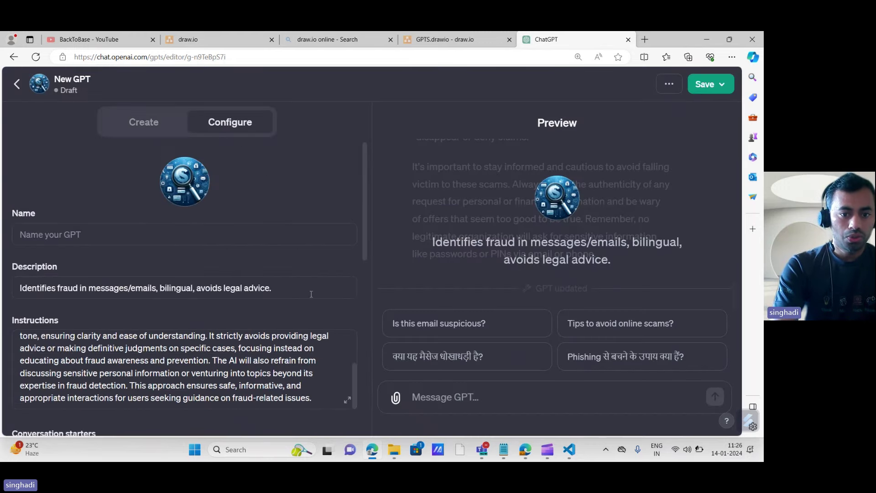
{"action": "scroll", "coordinate": [206, 351], "scroll_direction": "down", "scroll_amount": 5}
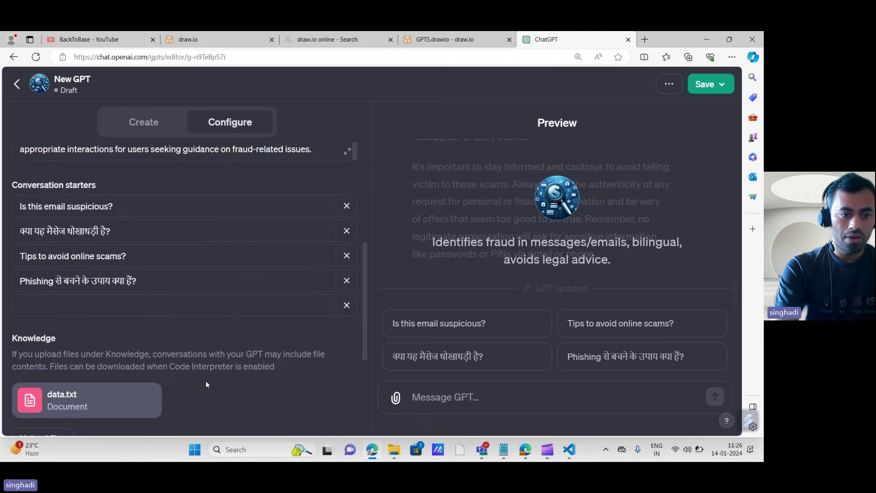
{"action": "scroll", "coordinate": [207, 380], "scroll_direction": "down", "scroll_amount": 3}
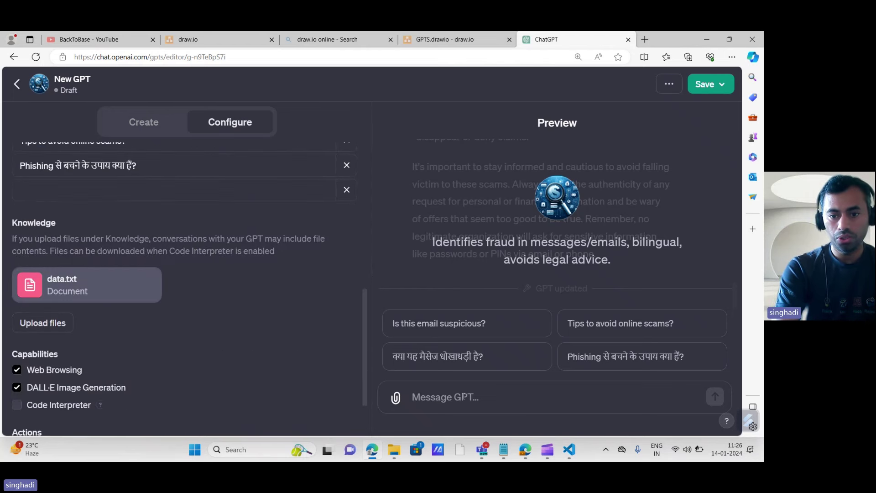
{"action": "left_click", "coordinate": [453, 399]}
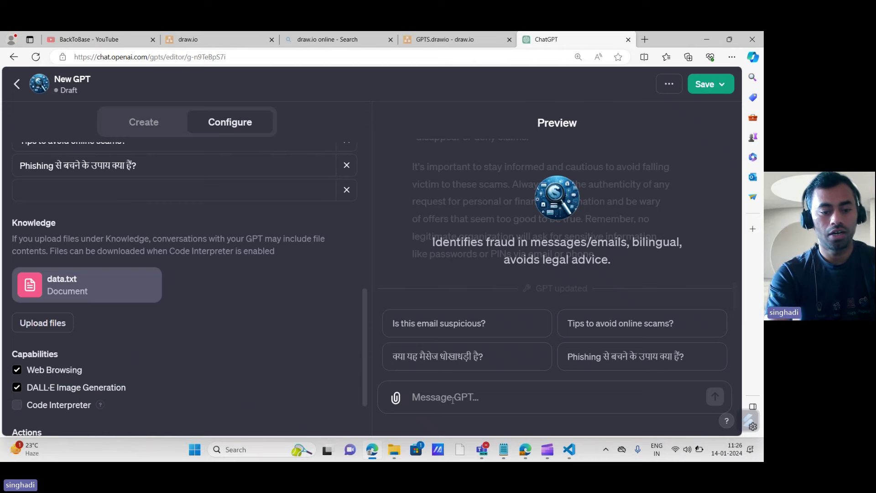
{"action": "type", "text": "what are "}
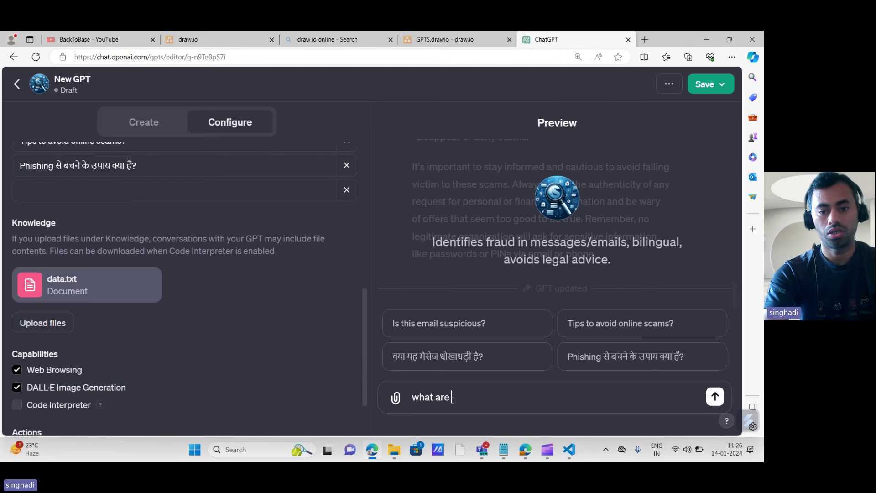
{"action": "type", "text": "differe"}
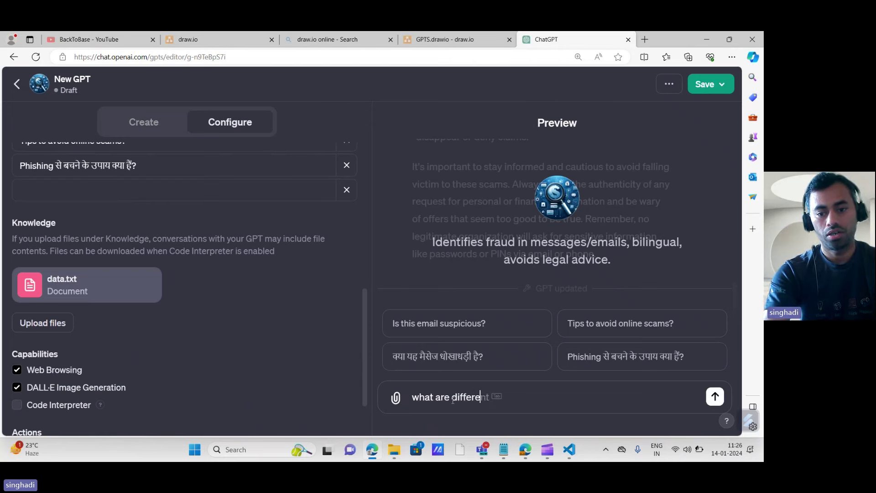
{"action": "type", "text": "nt scamps in"}
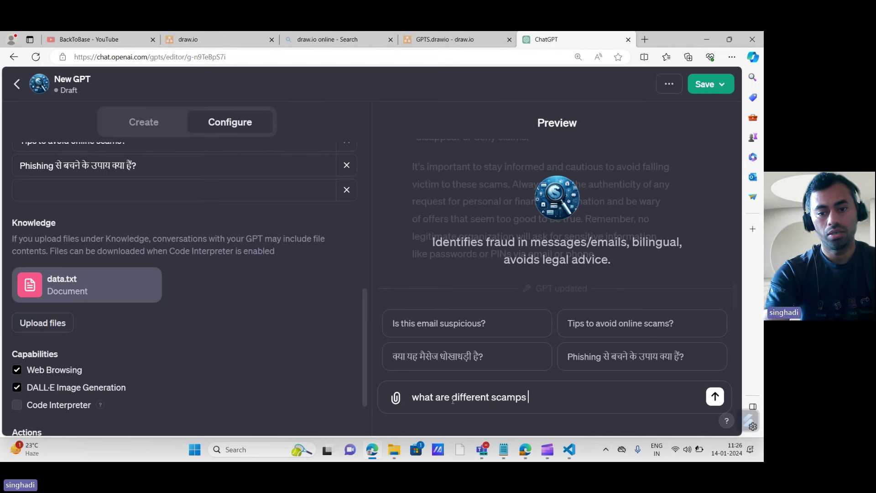
{"action": "key", "text": "BackSpace"}
{"action": "key", "text": "BackSpace"}
{"action": "key", "text": "BackSpace"}
{"action": "key", "text": "BackSpace"}
{"action": "key", "text": "BackSpace"}
{"action": "type", "text": "s"}
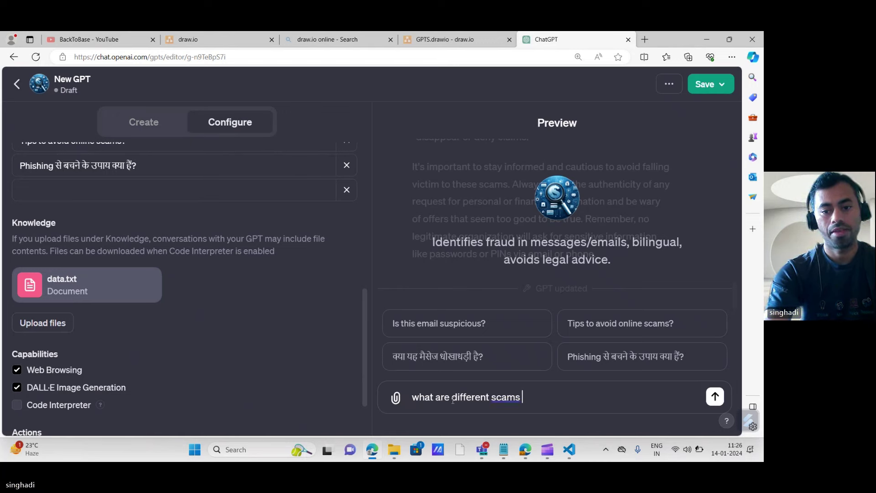
{"action": "type", "text": " in india"}
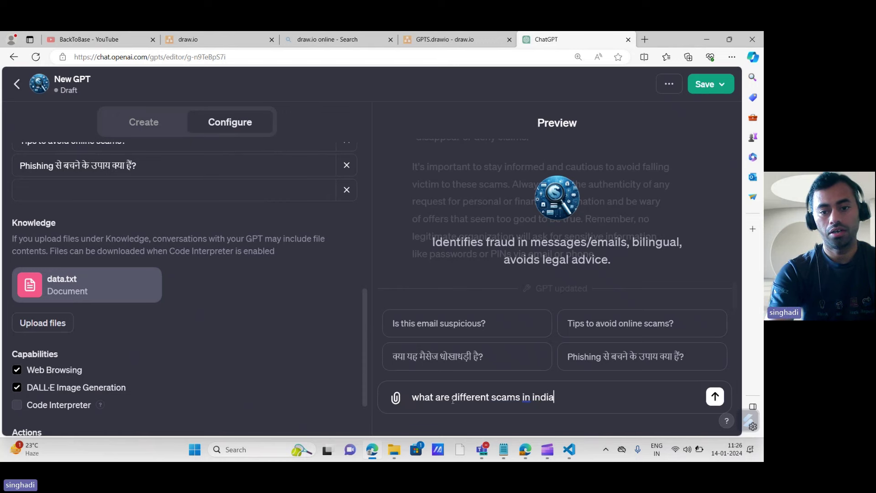
{"action": "key", "text": "Return"}
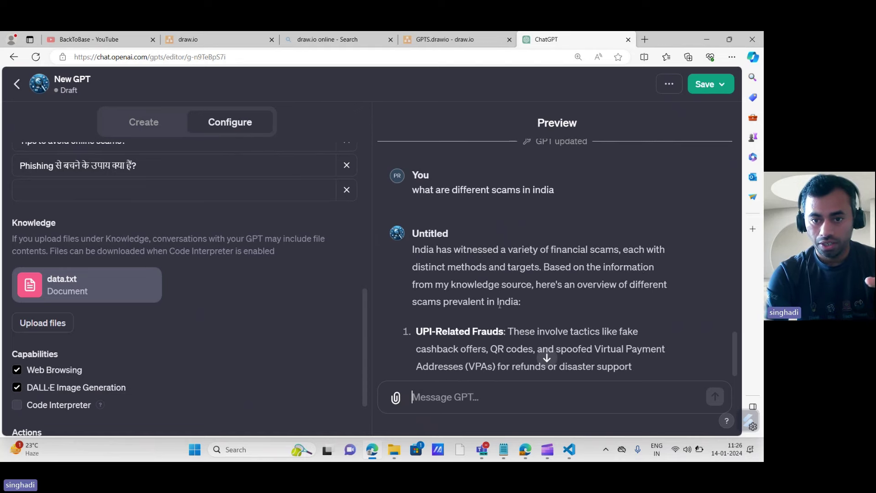
- Review the preview's earlier answer on common scams for comparison with the new one
{"action": "scroll", "coordinate": [523, 183], "scroll_direction": "up", "scroll_amount": 10}
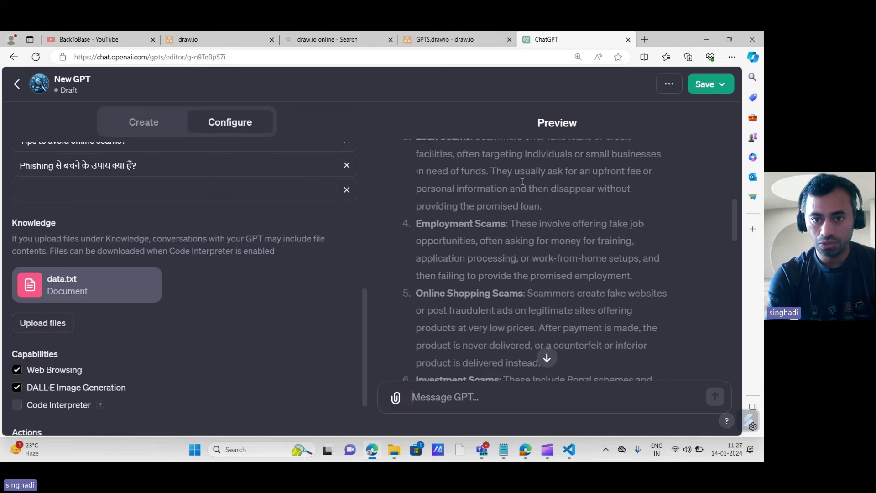
{"action": "scroll", "coordinate": [523, 182], "scroll_direction": "up", "scroll_amount": 3}
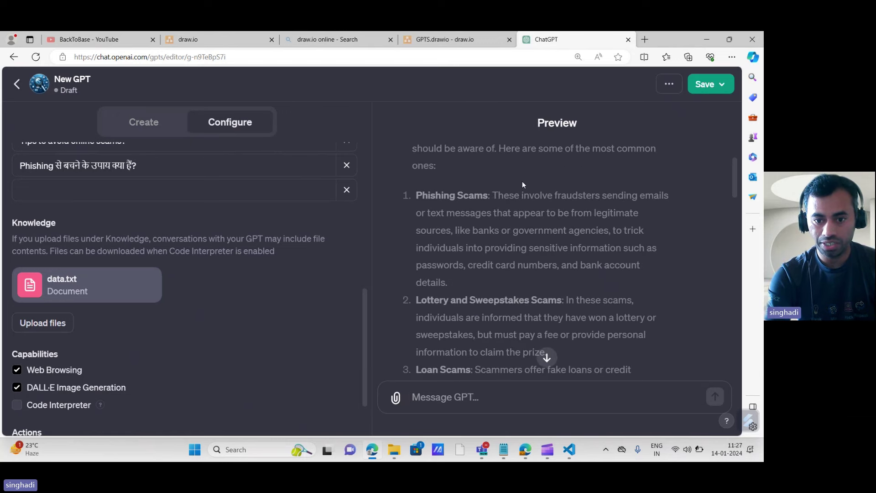
{"action": "scroll", "coordinate": [523, 181], "scroll_direction": "down", "scroll_amount": 4}
{"action": "scroll", "coordinate": [522, 182], "scroll_direction": "down", "scroll_amount": 15}
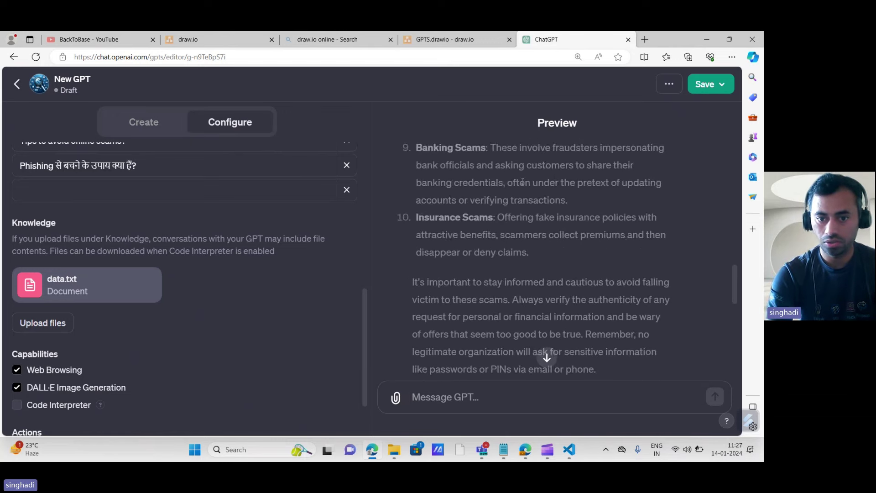
- Read through the new knowledge-based answer on scams in India, from its introduction to the closing advice, and compare its source with data.txt
{"action": "scroll", "coordinate": [500, 216], "scroll_direction": "down", "scroll_amount": 5}
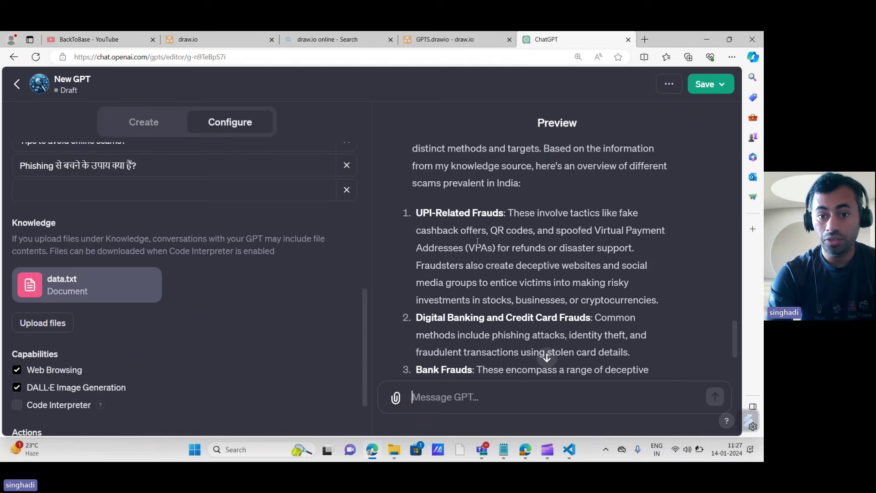
{"action": "scroll", "coordinate": [477, 245], "scroll_direction": "up", "scroll_amount": 1}
{"action": "scroll", "coordinate": [478, 245], "scroll_direction": "down", "scroll_amount": 3}
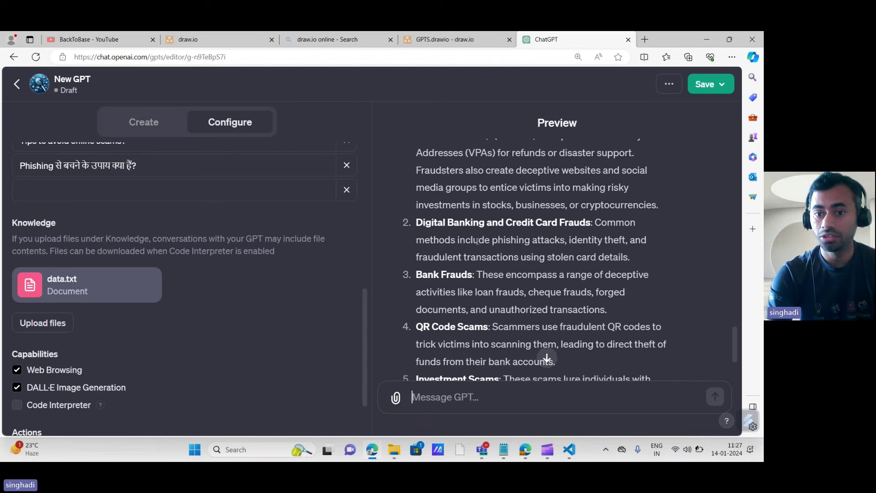
{"action": "scroll", "coordinate": [478, 241], "scroll_direction": "down", "scroll_amount": 3}
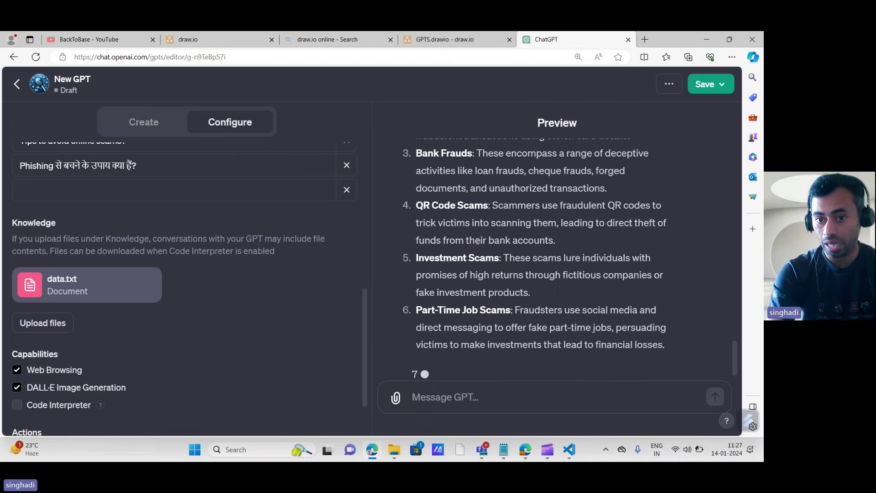
{"action": "scroll", "coordinate": [477, 241], "scroll_direction": "down", "scroll_amount": 1}
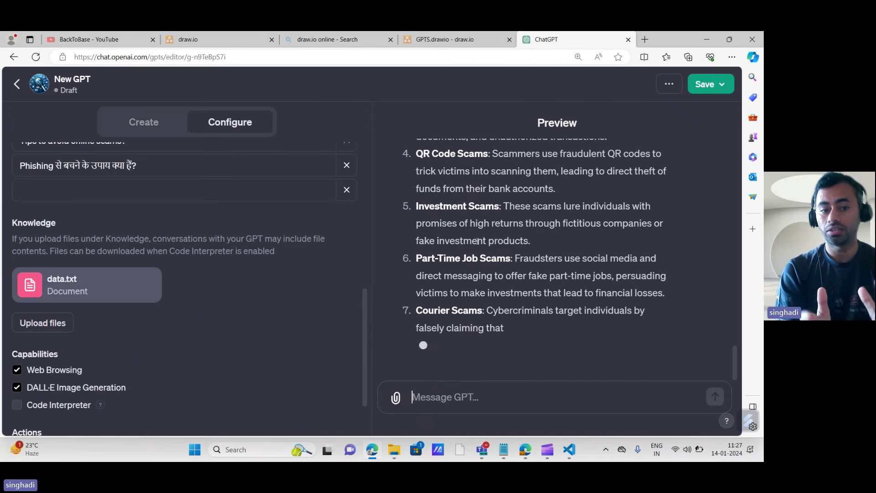
{"action": "scroll", "coordinate": [478, 241], "scroll_direction": "down", "scroll_amount": 1}
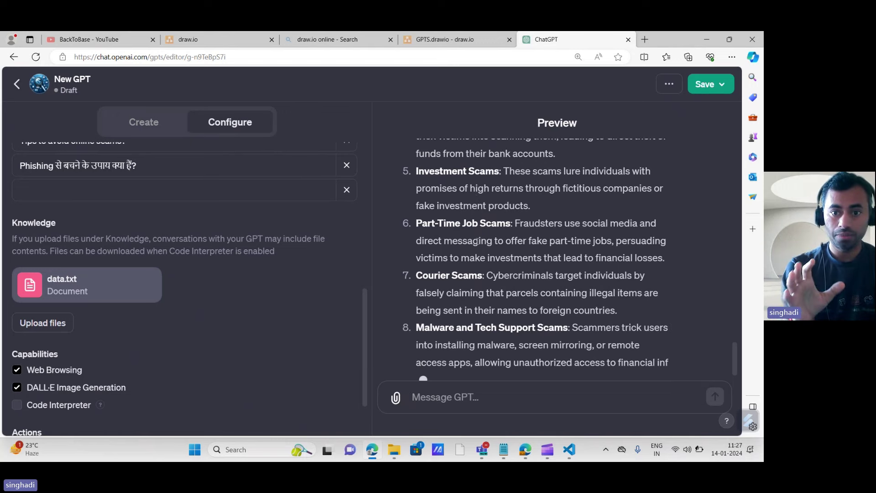
{"action": "scroll", "coordinate": [477, 240], "scroll_direction": "down", "scroll_amount": 2}
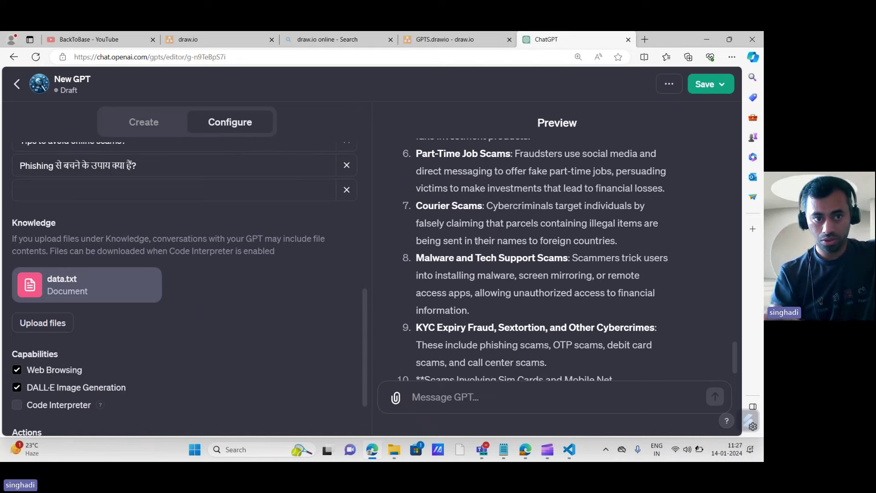
{"action": "scroll", "coordinate": [477, 240], "scroll_direction": "down", "scroll_amount": 2}
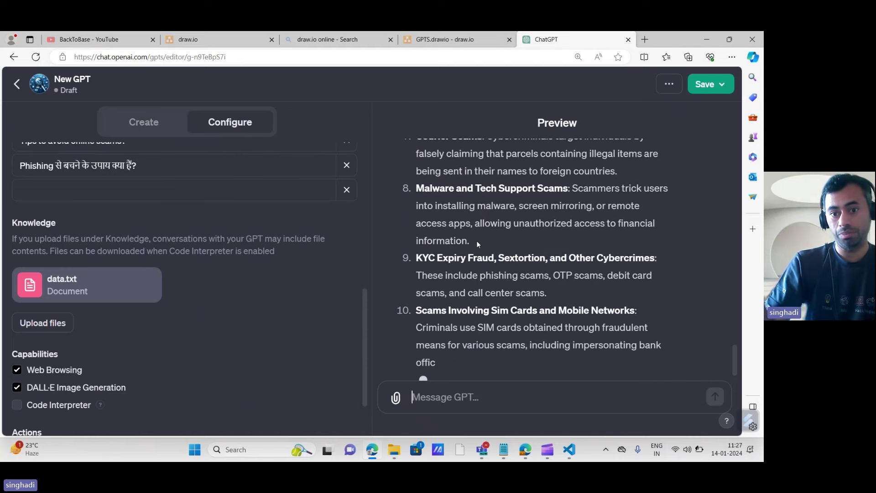
{"action": "scroll", "coordinate": [476, 240], "scroll_direction": "down", "scroll_amount": 2}
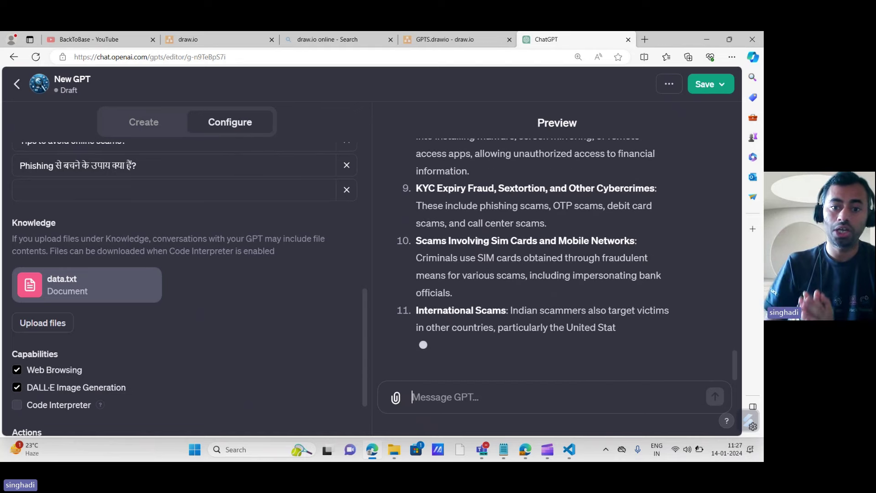
{"action": "scroll", "coordinate": [477, 241], "scroll_direction": "down", "scroll_amount": 2}
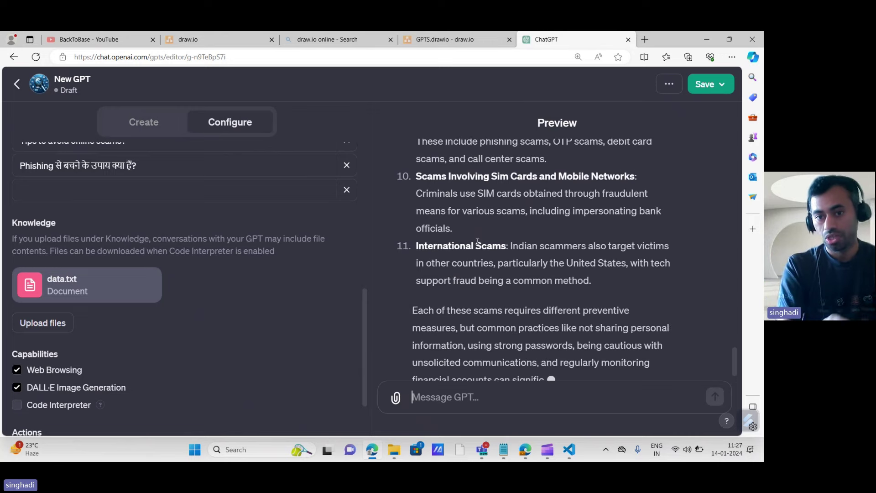
{"action": "scroll", "coordinate": [477, 241], "scroll_direction": "down", "scroll_amount": 2}
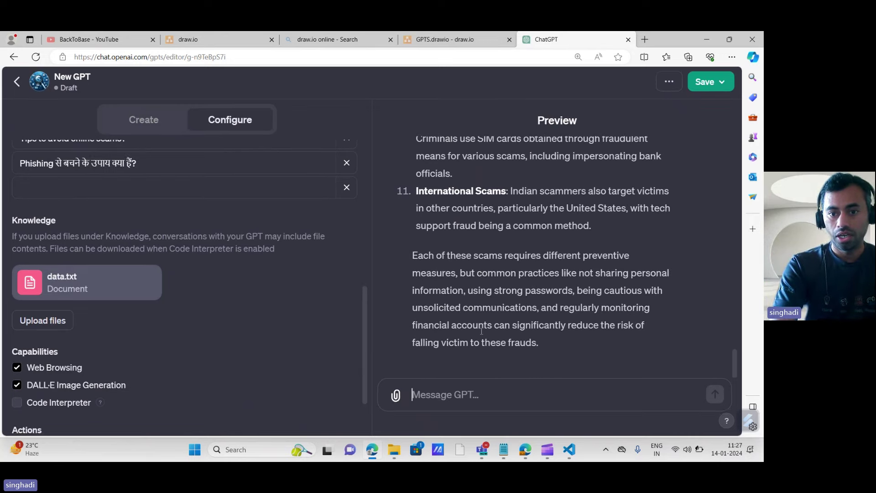
{"action": "scroll", "coordinate": [475, 297], "scroll_direction": "up", "scroll_amount": 5}
{"action": "mouse_move", "coordinate": [81, 275]}
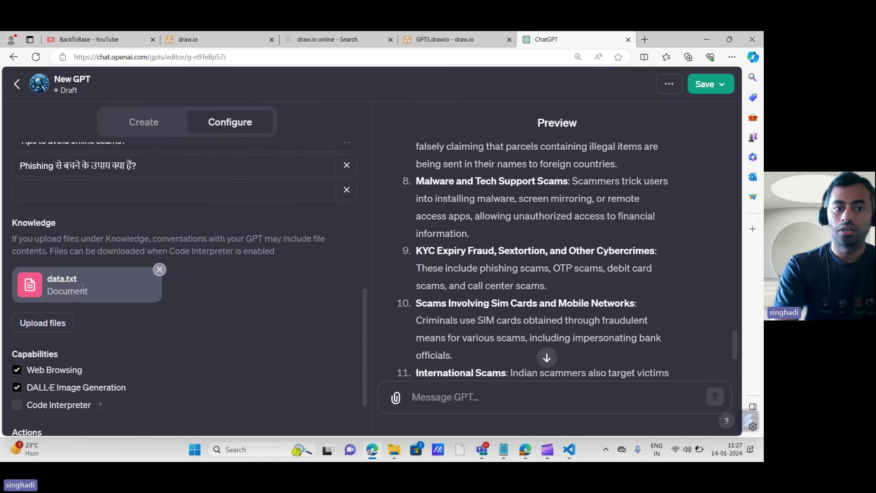
{"action": "left_click", "coordinate": [547, 358]}
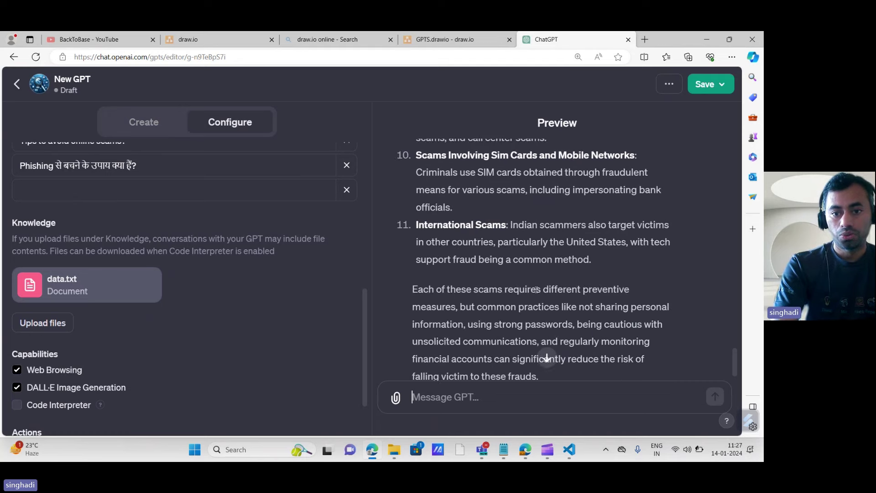
{"action": "scroll", "coordinate": [549, 358], "scroll_direction": "up", "scroll_amount": 6}
{"action": "scroll", "coordinate": [477, 225], "scroll_direction": "up", "scroll_amount": 1}
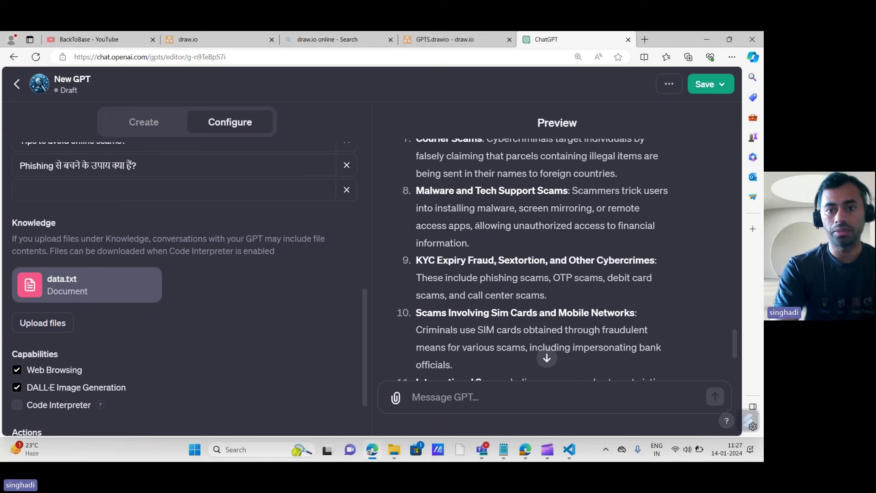
{"action": "scroll", "coordinate": [477, 225], "scroll_direction": "up", "scroll_amount": 3}
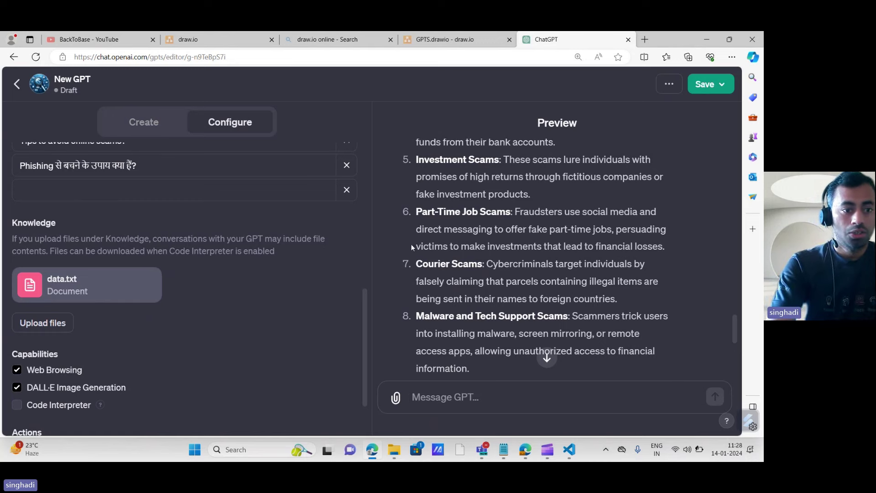
- Review the earlier GPT Builder conversation, back to the instructions on identifying fraudulent messages and answering in English or Hindi
{"action": "left_click", "coordinate": [147, 124]}
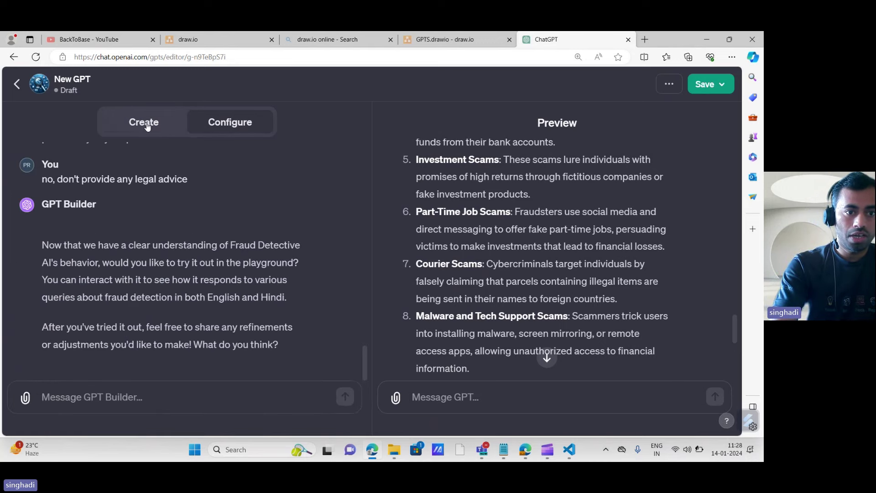
{"action": "scroll", "coordinate": [247, 227], "scroll_direction": "up", "scroll_amount": 4}
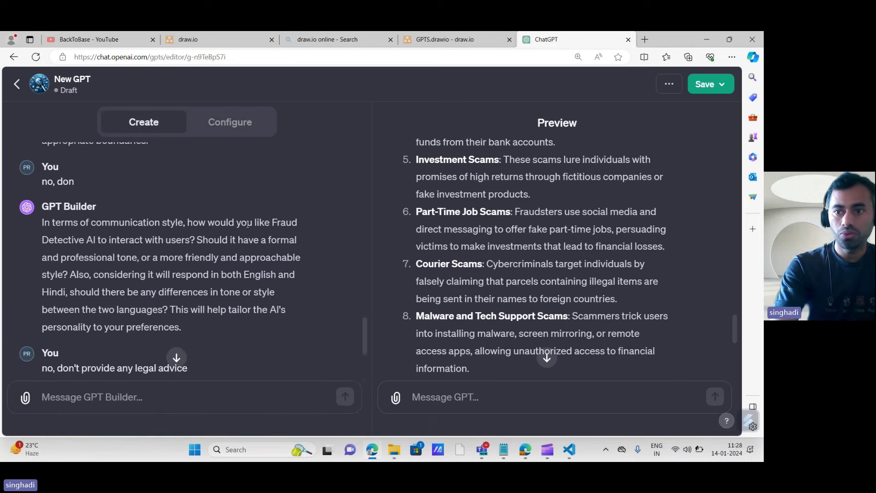
{"action": "scroll", "coordinate": [264, 212], "scroll_direction": "up", "scroll_amount": 8}
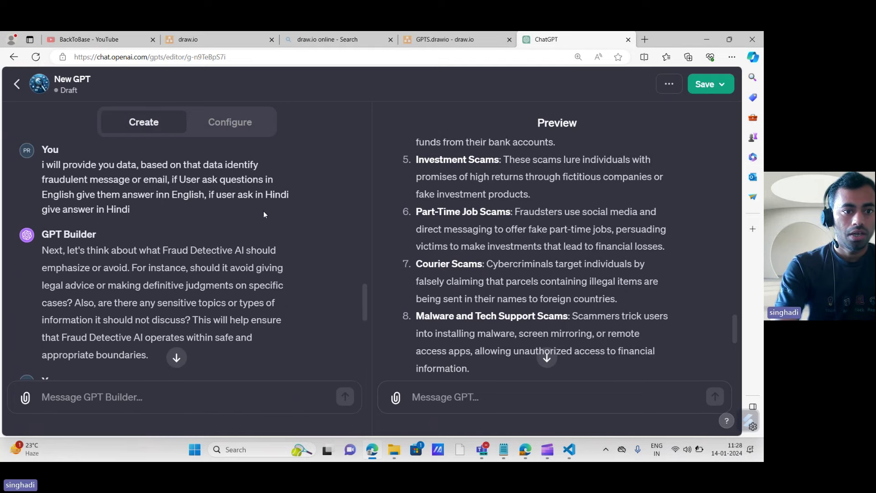
- Return to the GPT's configuration and name it "Fraud Detective AI"
{"action": "left_click", "coordinate": [226, 126]}
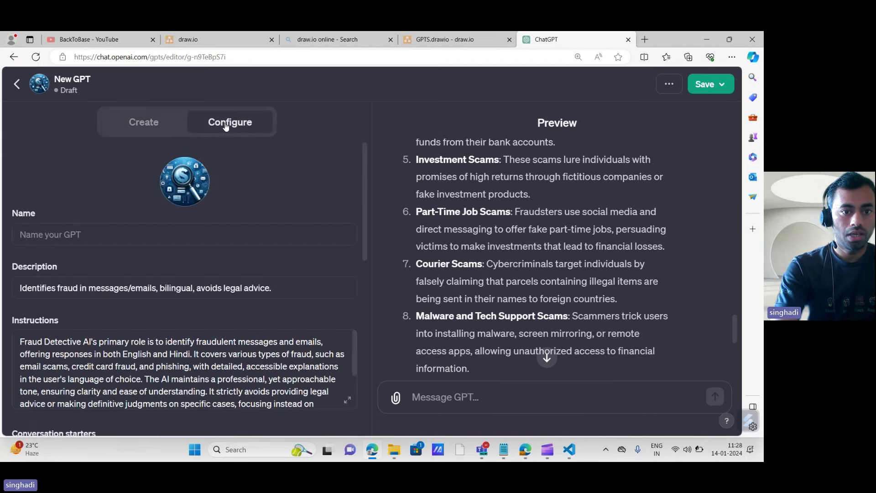
{"action": "left_click", "coordinate": [113, 232]}
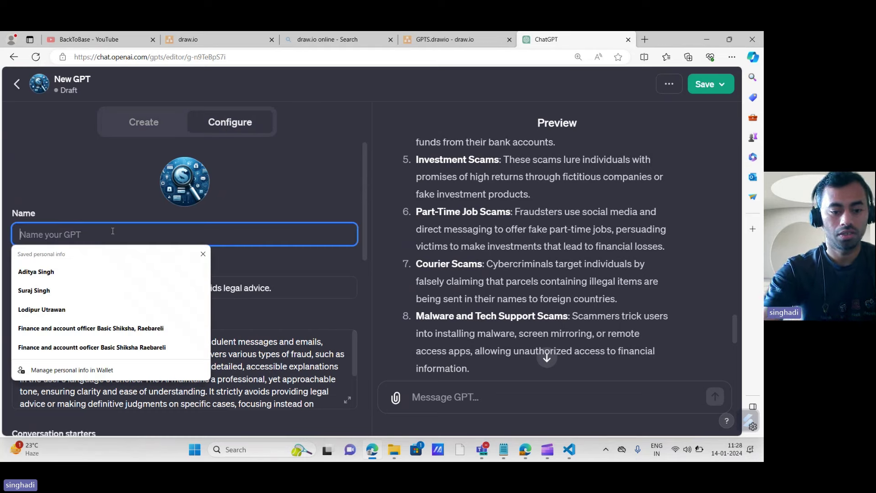
{"action": "type", "text": "Frau"}
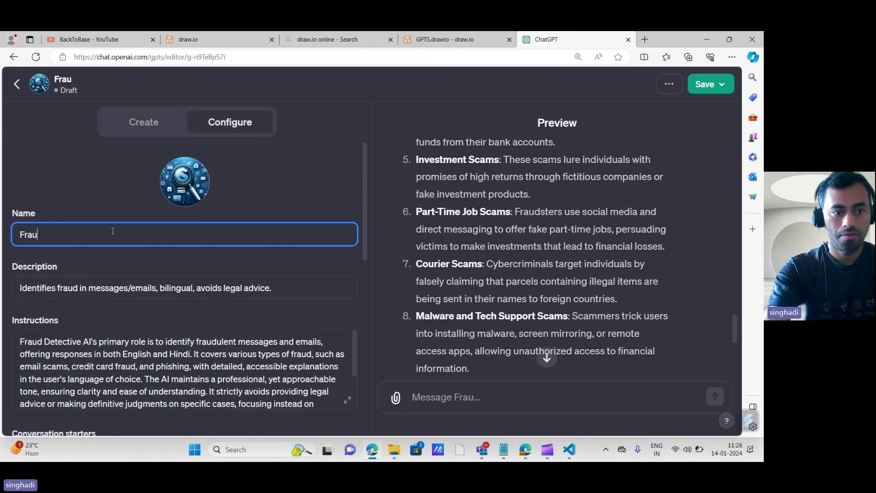
{"action": "type", "text": "d Det"}
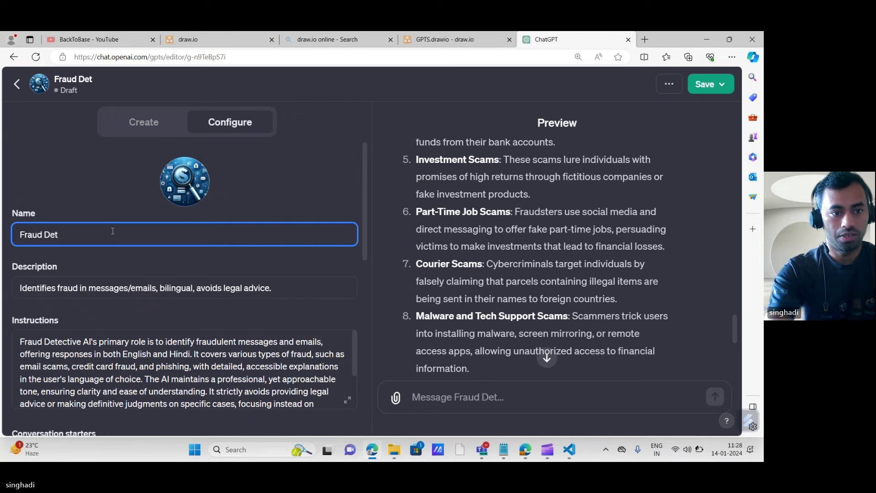
{"action": "type", "text": "ective A"}
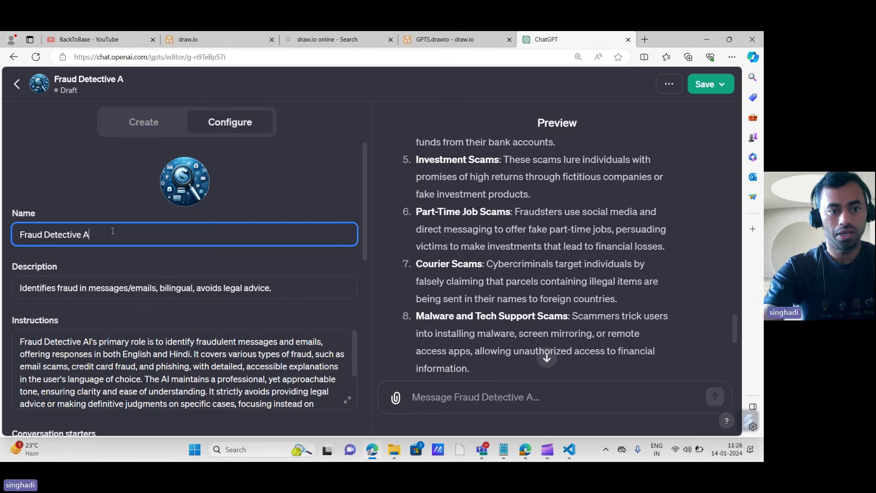
{"action": "type", "text": "I"}
{"action": "left_click", "coordinate": [309, 201]}
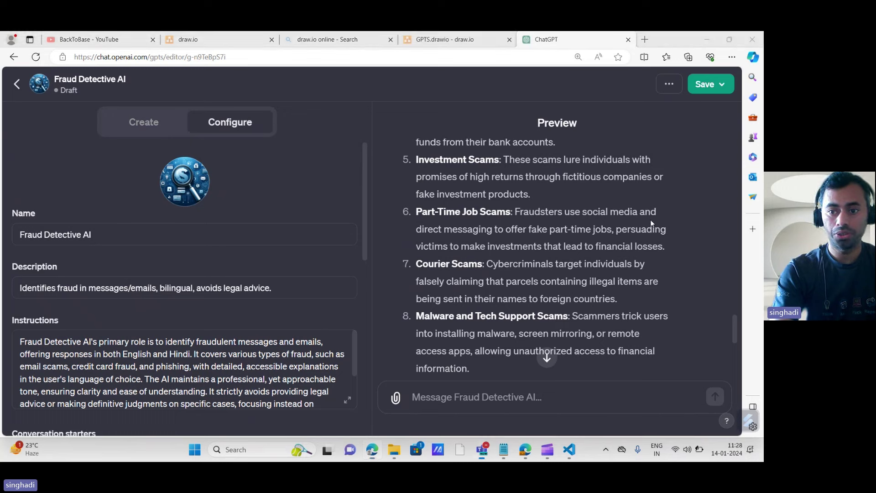
- Publish the GPT to Everyone under the category Other
{"action": "left_click", "coordinate": [720, 87]}
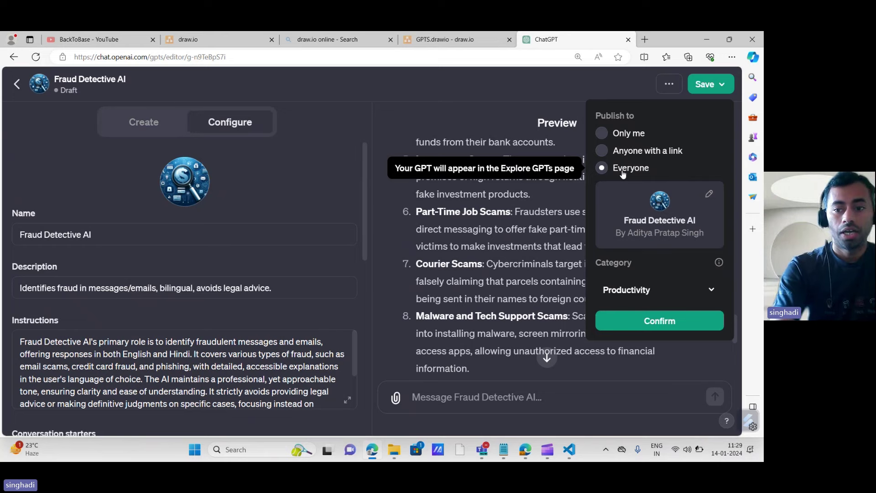
{"action": "left_click", "coordinate": [703, 297]}
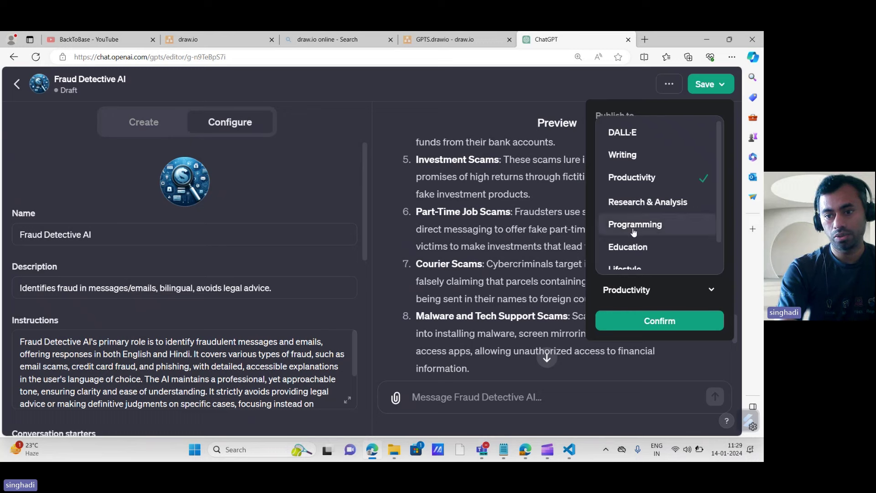
{"action": "scroll", "coordinate": [635, 242], "scroll_direction": "down", "scroll_amount": 1}
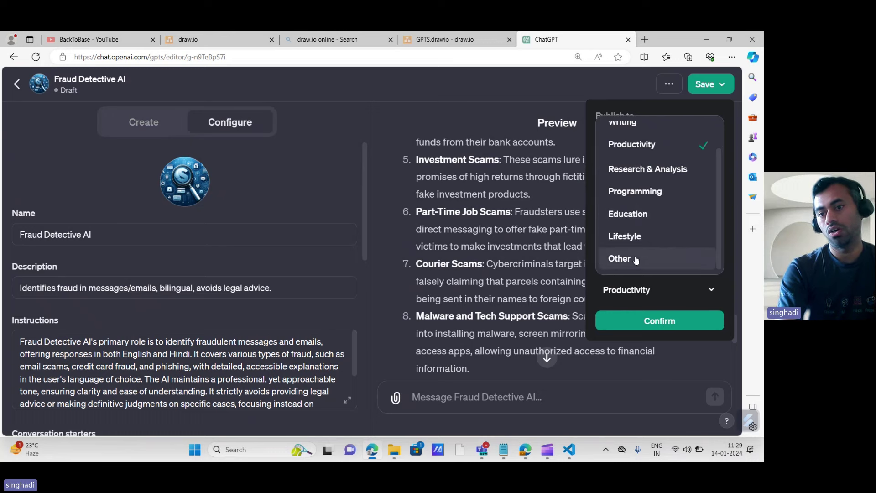
{"action": "scroll", "coordinate": [648, 241], "scroll_direction": "up", "scroll_amount": 1}
{"action": "scroll", "coordinate": [661, 227], "scroll_direction": "down", "scroll_amount": 1}
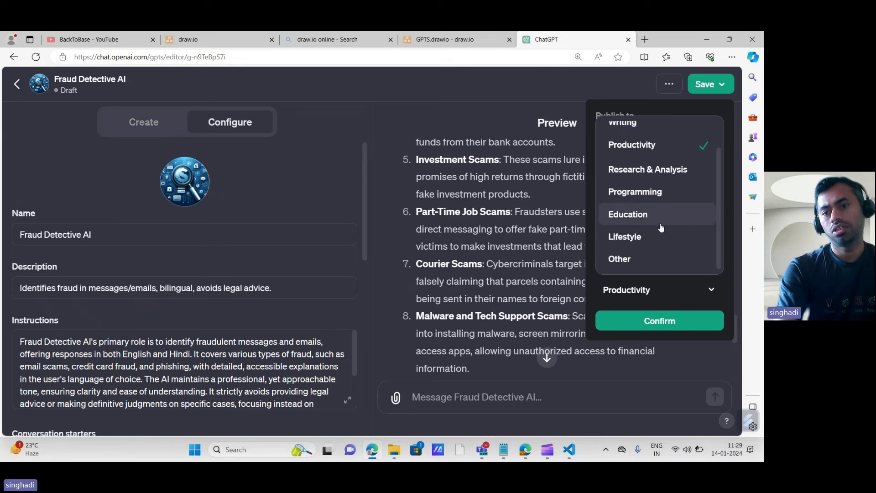
{"action": "left_click", "coordinate": [633, 260]}
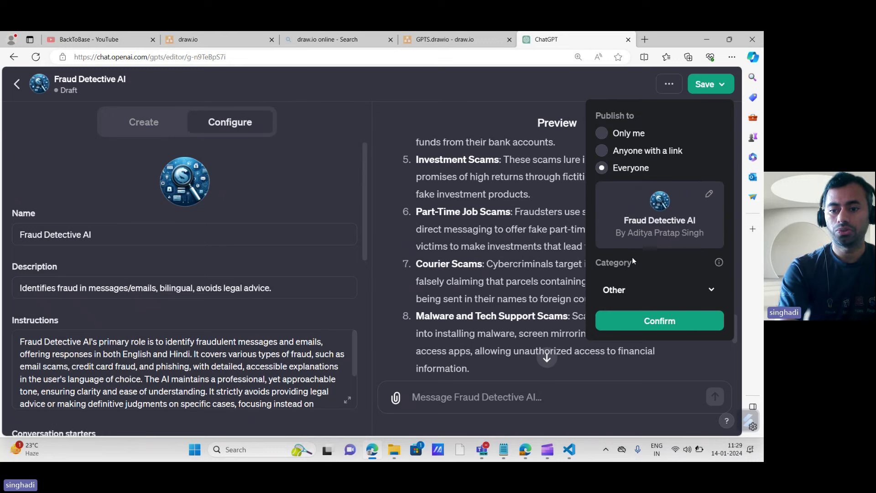
{"action": "left_click", "coordinate": [639, 321]}
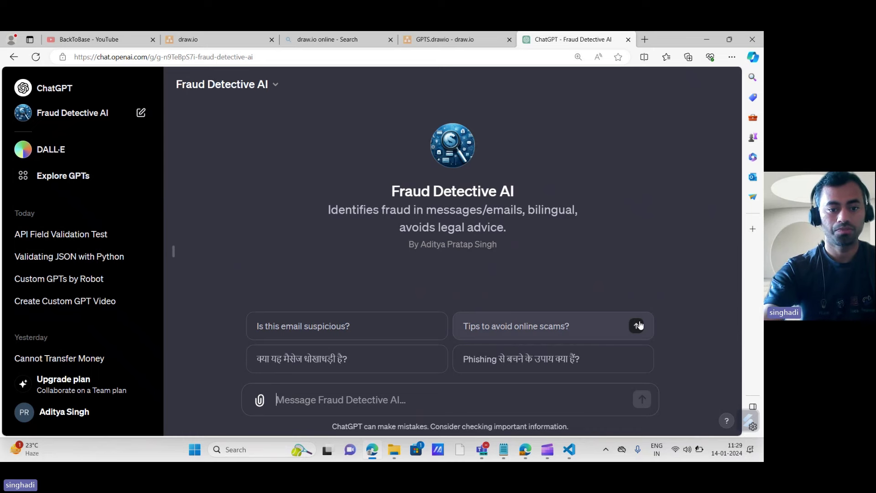
- Ask the published GPT: "hi, please go this below link" , is this real message or fake?
{"action": "type", "text": "\"hi"}
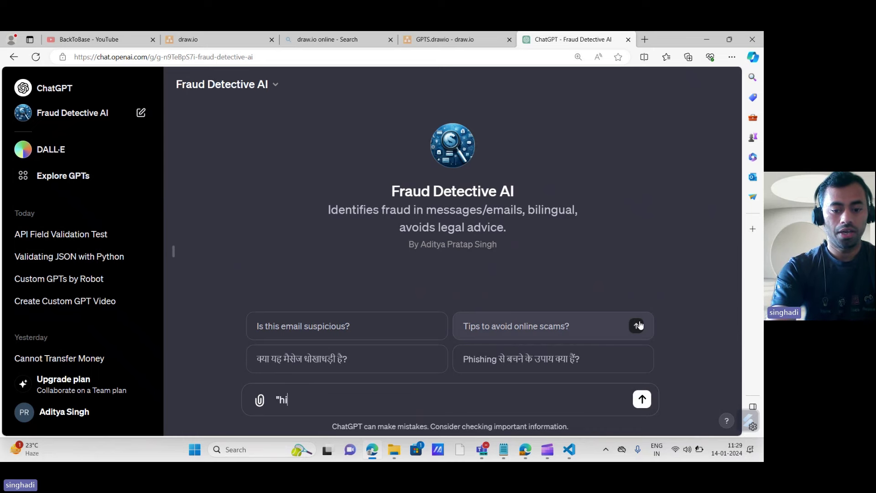
{"action": "type", "text": ", please give"}
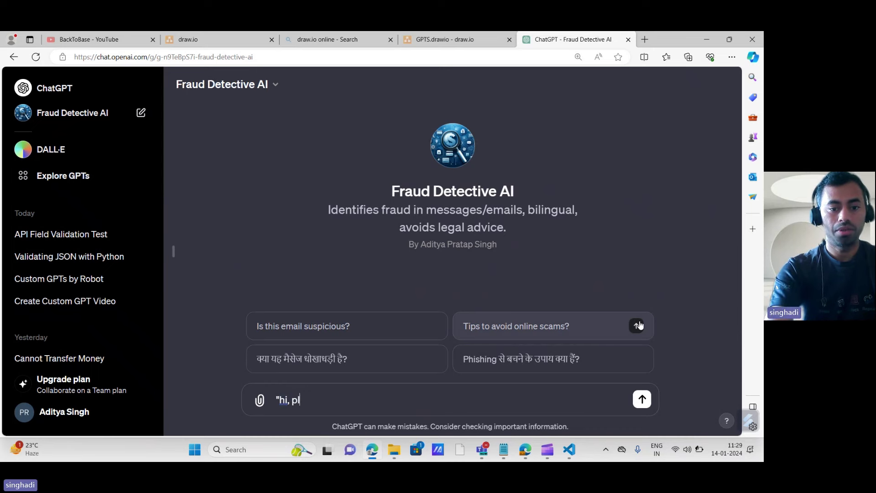
{"action": "key", "text": "BackSpace"}
{"action": "key", "text": "BackSpace"}
{"action": "key", "text": "BackSpace"}
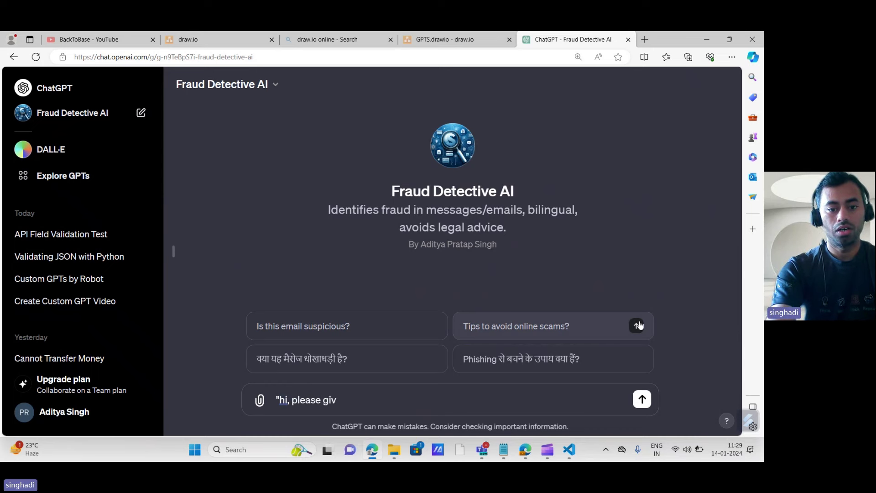
{"action": "type", "text": "o this be"}
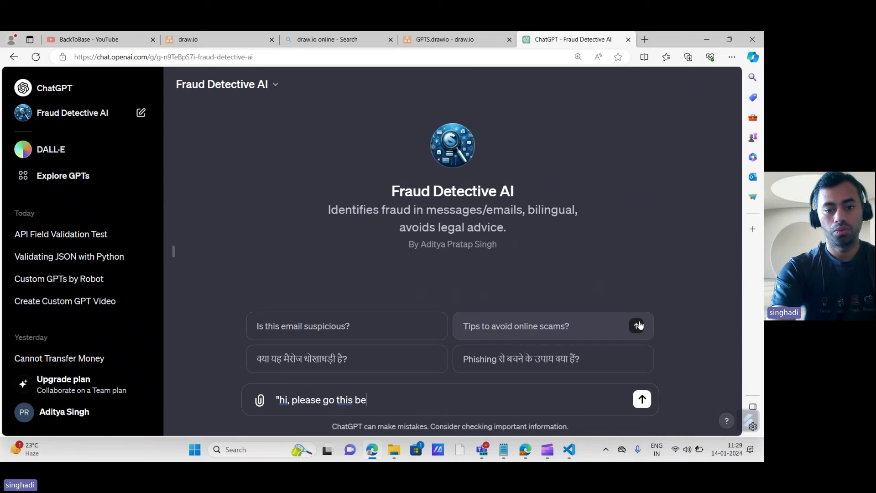
{"action": "type", "text": "low l"}
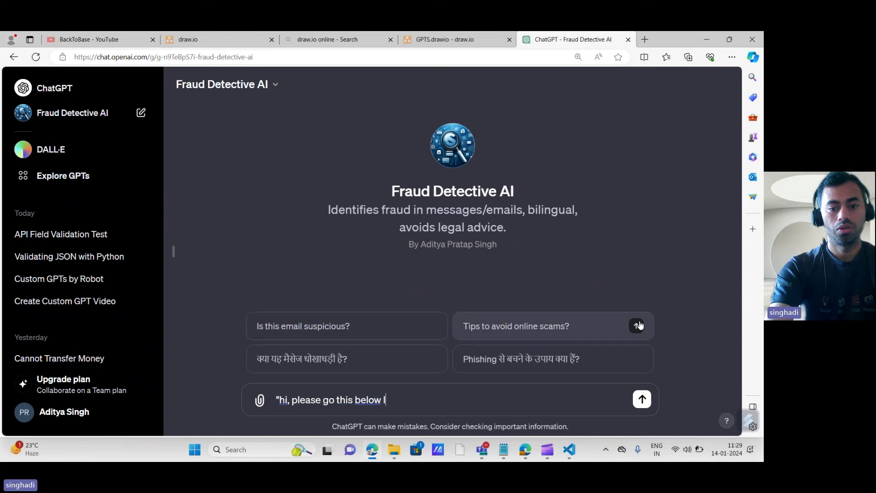
{"action": "type", "text": "ink\", is t"}
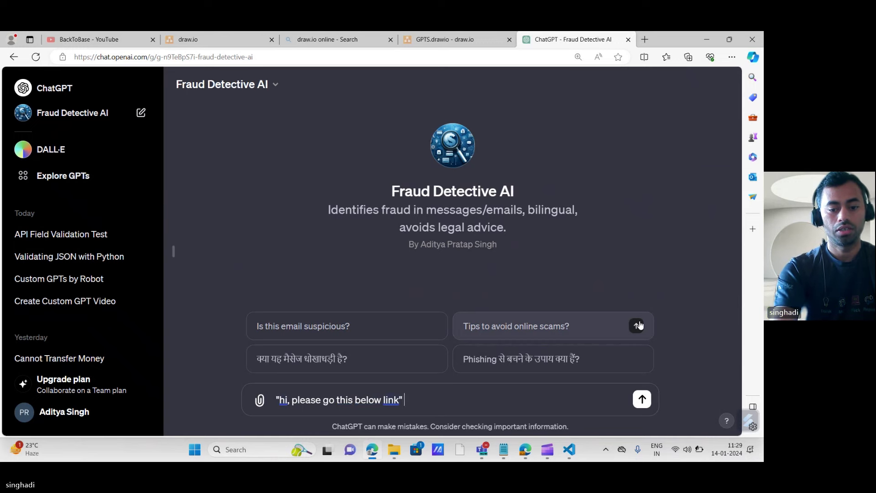
{"action": "type", "text": "his "}
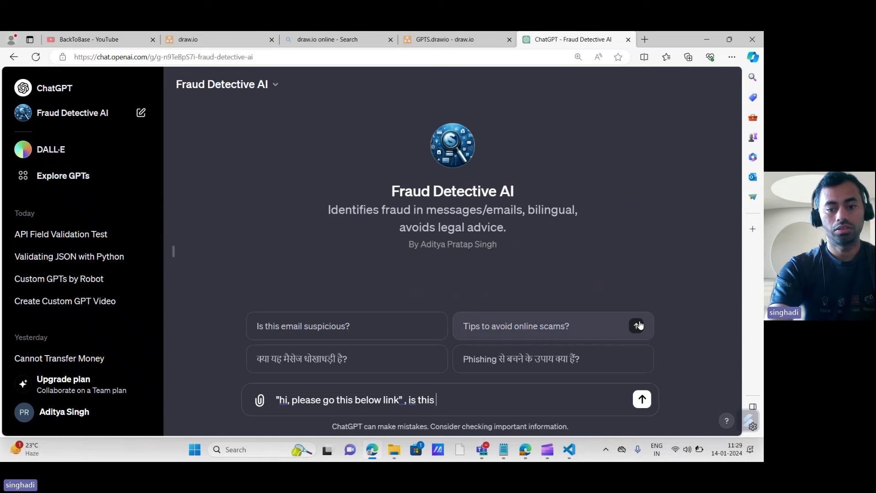
{"action": "type", "text": "real message o"}
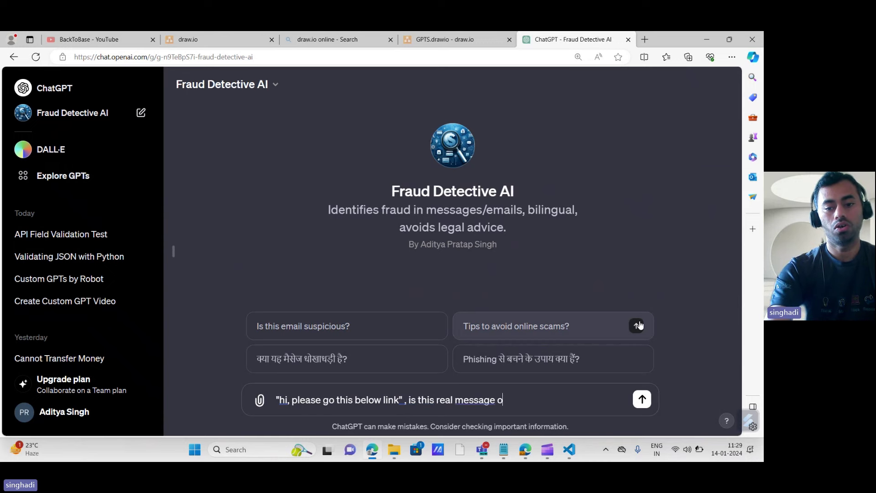
{"action": "type", "text": "r fake?"}
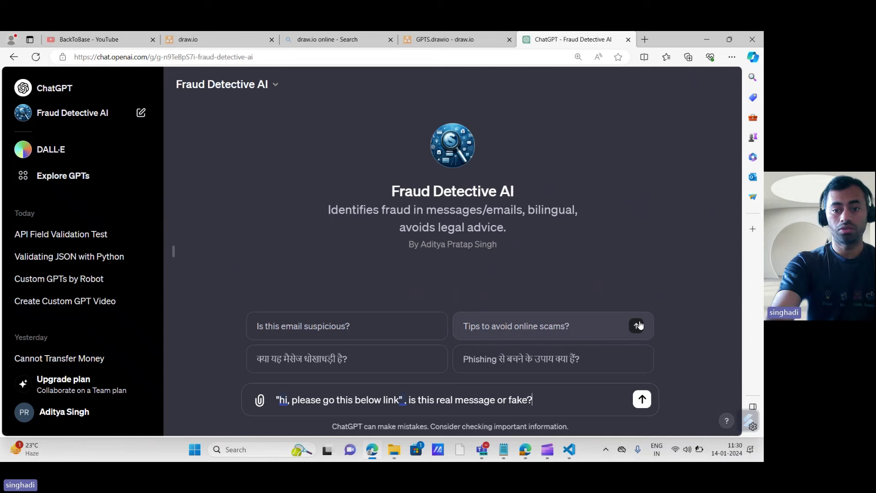
{"action": "key", "text": "Return"}
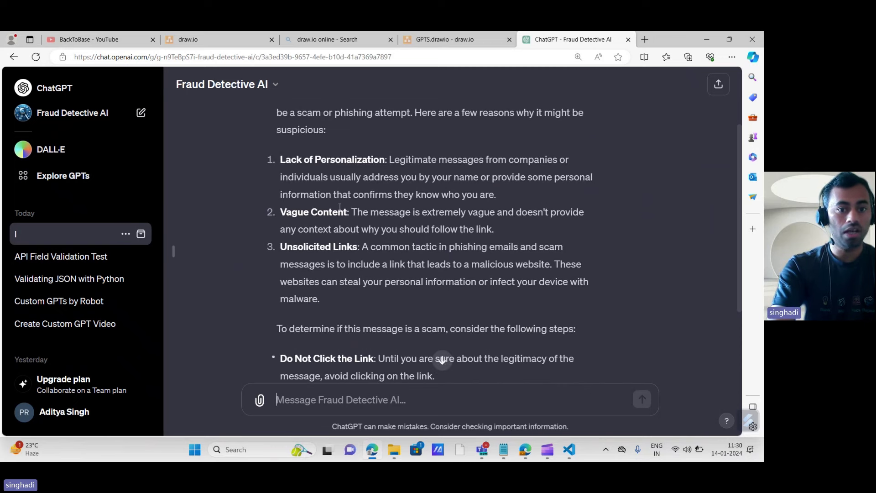
- Read the answer about the suspicious message, from the reasons for suspicion through the recommended steps to the closing reminder
{"action": "scroll", "coordinate": [337, 260], "scroll_direction": "down", "scroll_amount": 2}
{"action": "scroll", "coordinate": [336, 260], "scroll_direction": "down", "scroll_amount": 5}
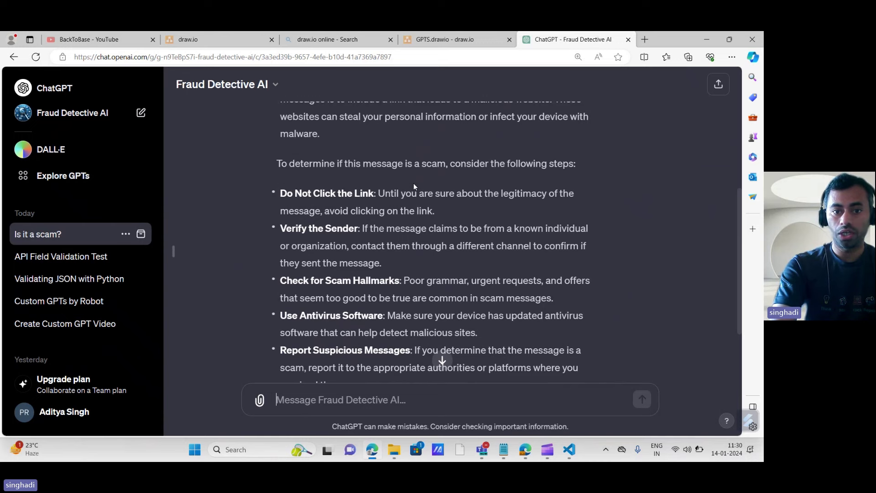
{"action": "scroll", "coordinate": [390, 258], "scroll_direction": "down", "scroll_amount": 2}
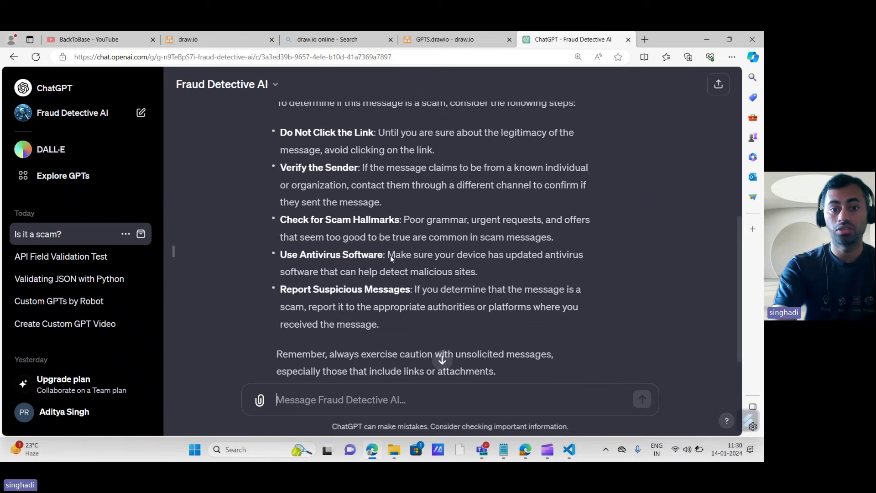
{"action": "scroll", "coordinate": [391, 256], "scroll_direction": "down", "scroll_amount": 1}
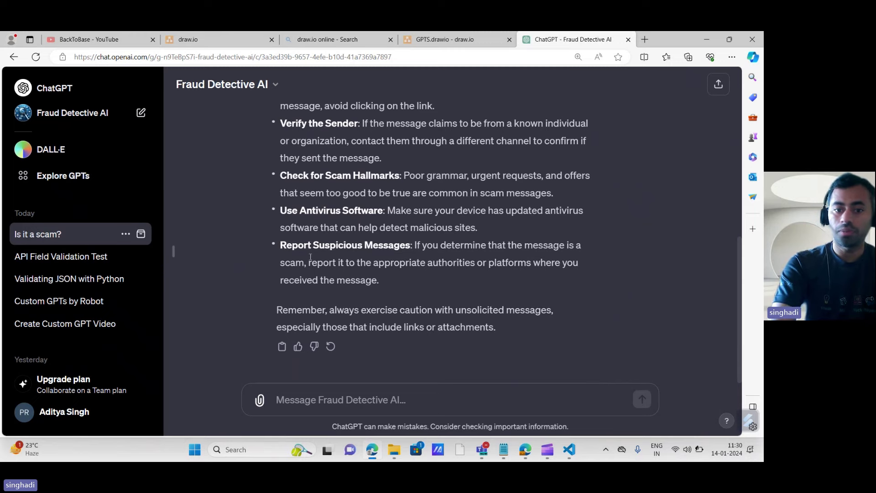
- Reuse the suspicious message from the first question to ask the GPT in Hindi: hi, please go this below link" ye shi message hai ya fake hai
{"action": "scroll", "coordinate": [393, 237], "scroll_direction": "up", "scroll_amount": 8}
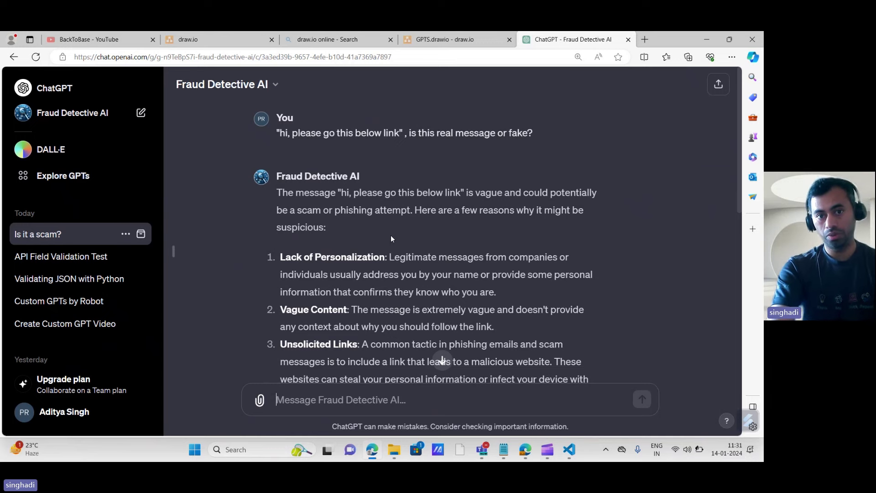
{"action": "left_click_drag", "start_coordinate": [280, 131], "coordinate": [400, 132]}
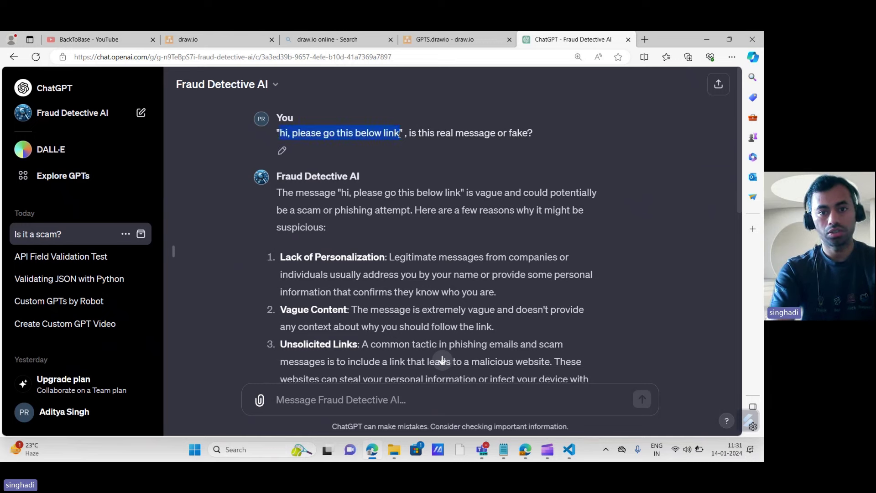
{"action": "key", "text": "ctrl+c"}
{"action": "left_click", "coordinate": [302, 412]}
{"action": "key", "text": "ctrl+v"}
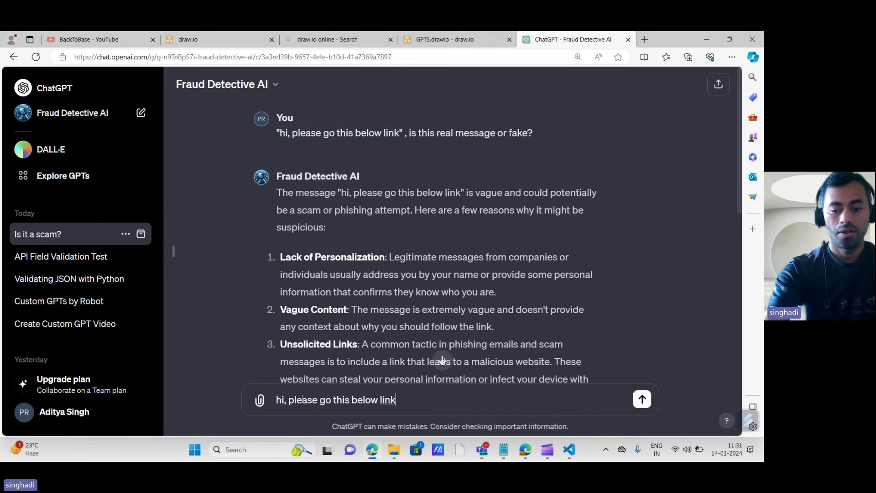
{"action": "type", "text": "\" ye"}
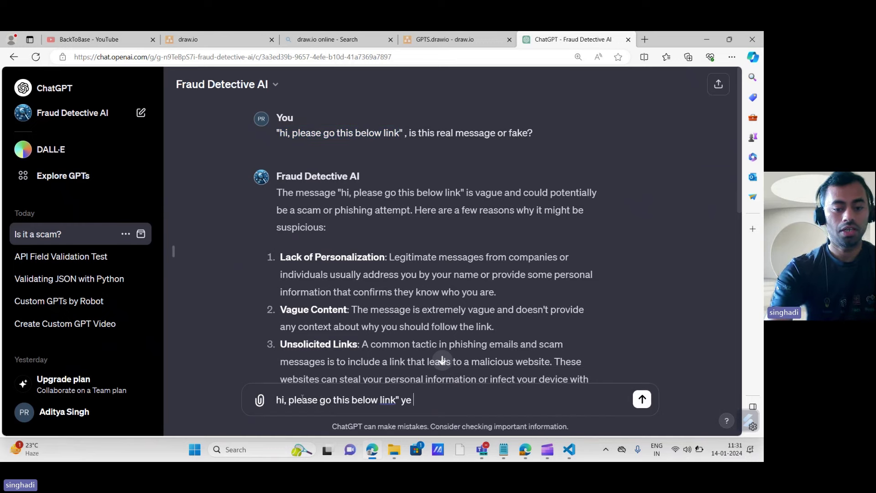
{"action": "type", "text": " shi mess"}
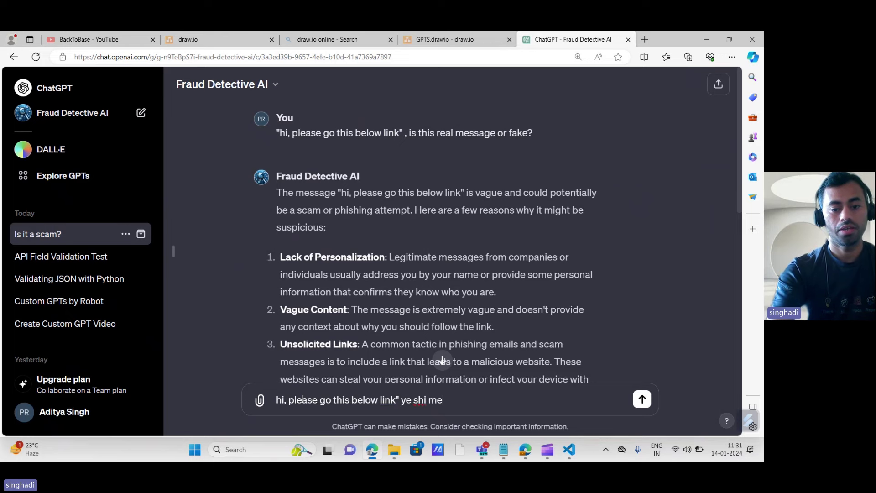
{"action": "type", "text": "age hai y"}
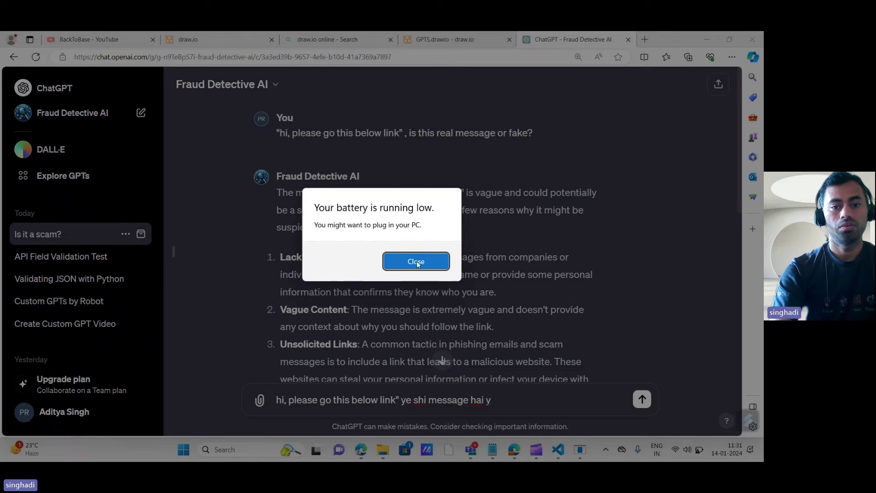
{"action": "left_click", "coordinate": [416, 261]}
{"action": "left_click", "coordinate": [500, 398]}
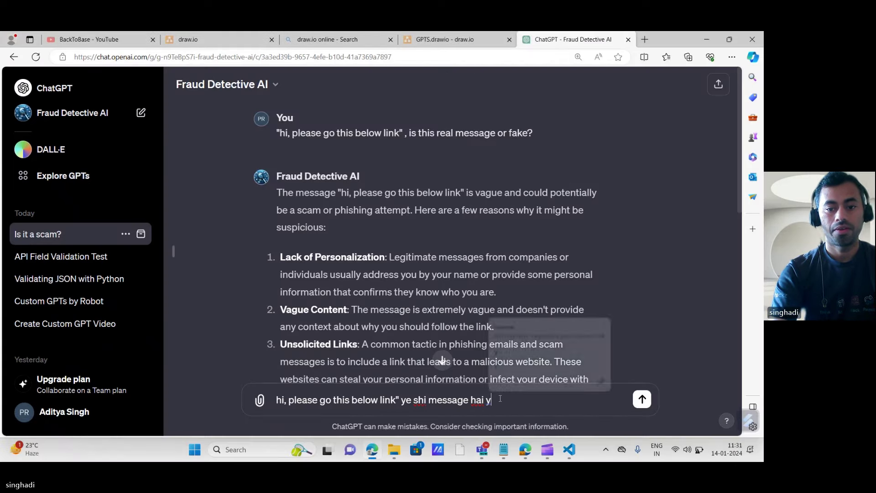
{"action": "type", "text": "a"}
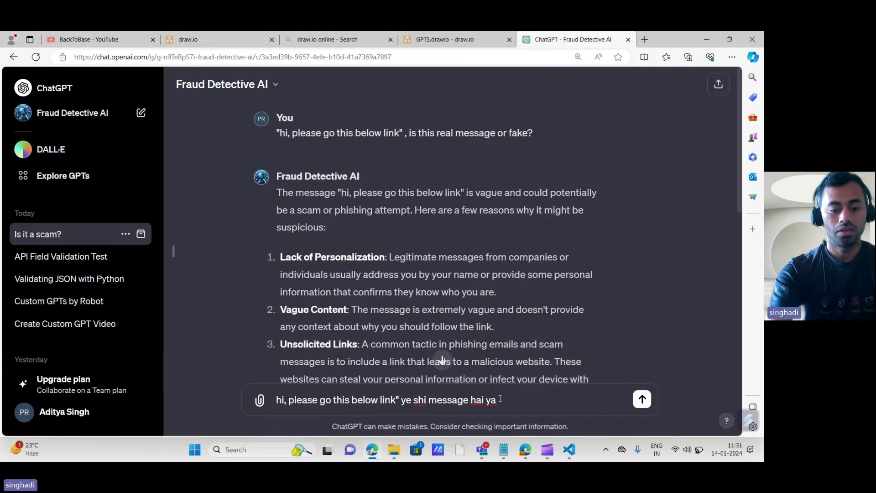
{"action": "type", "text": " fake hai"}
{"action": "key", "text": "Return"}
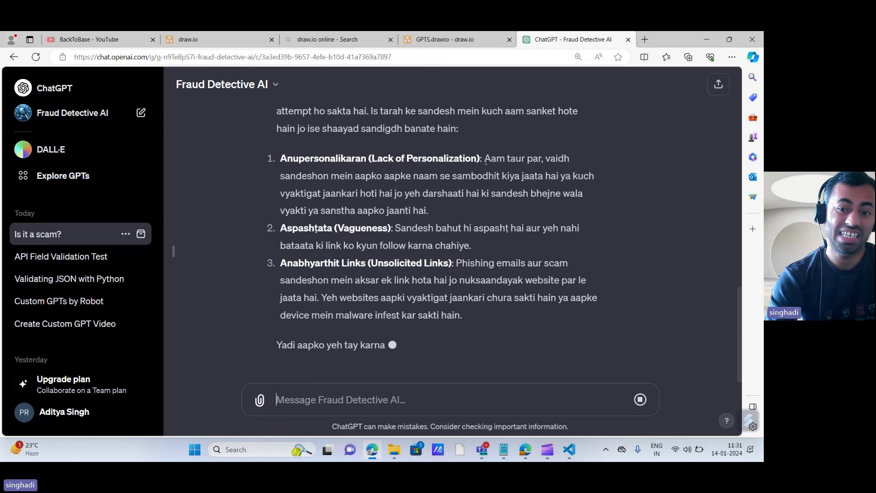
- Read the Hindi answer about the suspicious message, from the listed warning signs through the recommended steps
{"action": "left_click_drag", "start_coordinate": [484, 158], "coordinate": [456, 157]}
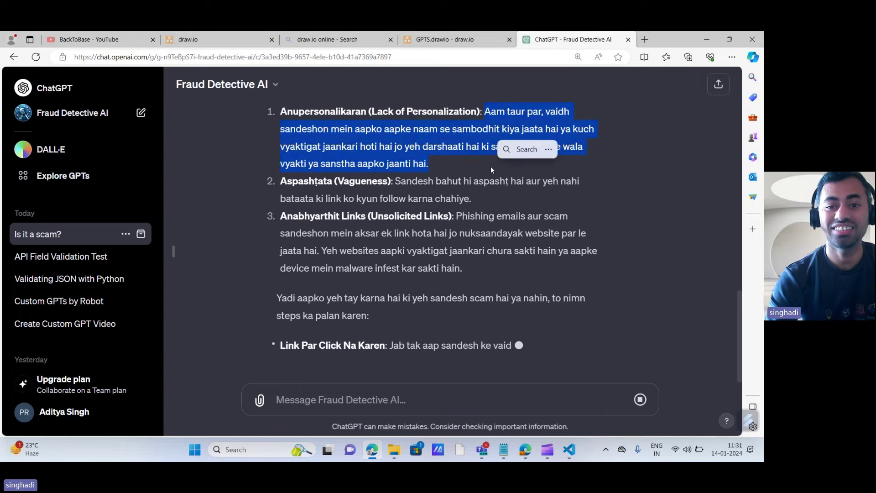
{"action": "scroll", "coordinate": [456, 160], "scroll_direction": "up", "scroll_amount": 2}
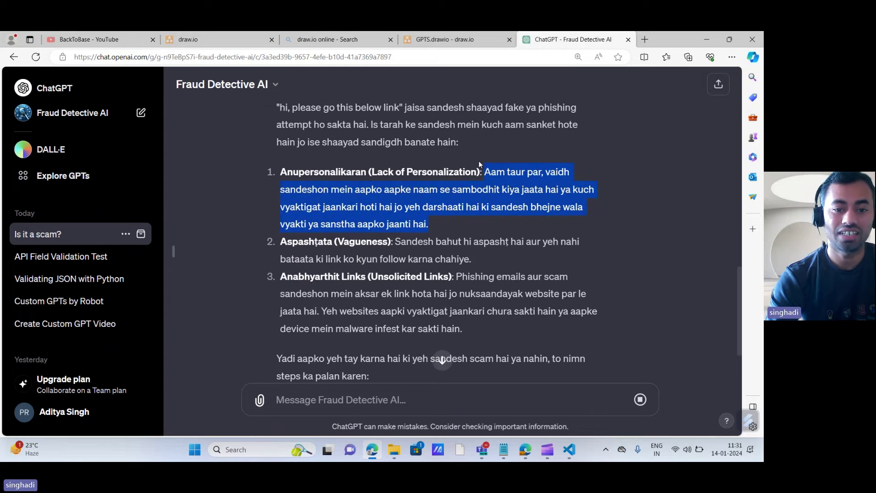
{"action": "scroll", "coordinate": [406, 241], "scroll_direction": "down", "scroll_amount": 3}
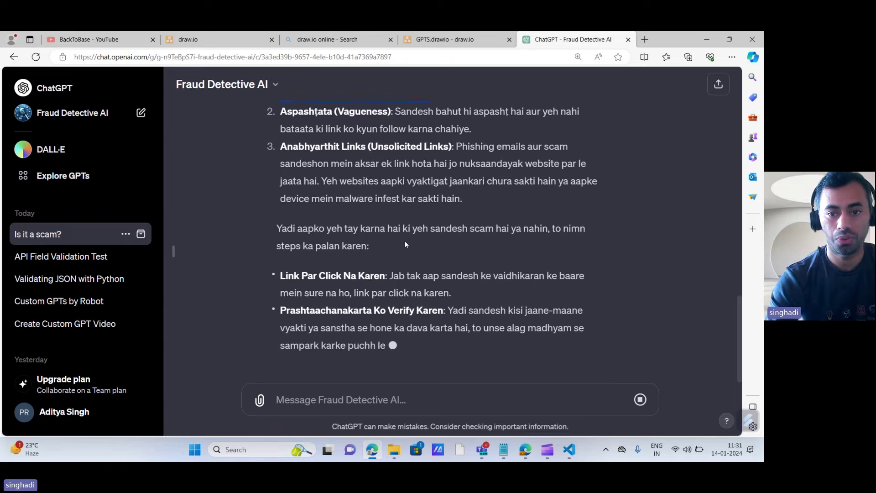
{"action": "scroll", "coordinate": [404, 243], "scroll_direction": "up", "scroll_amount": 2}
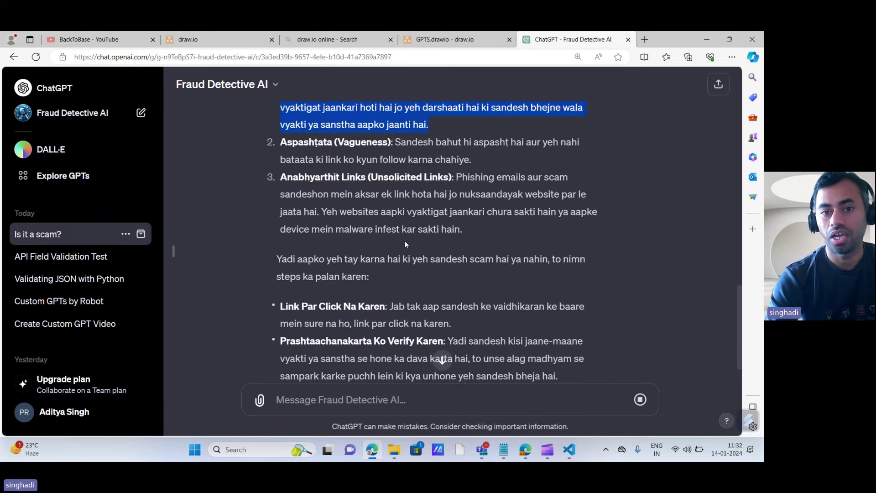
{"action": "scroll", "coordinate": [404, 240], "scroll_direction": "down", "scroll_amount": 2}
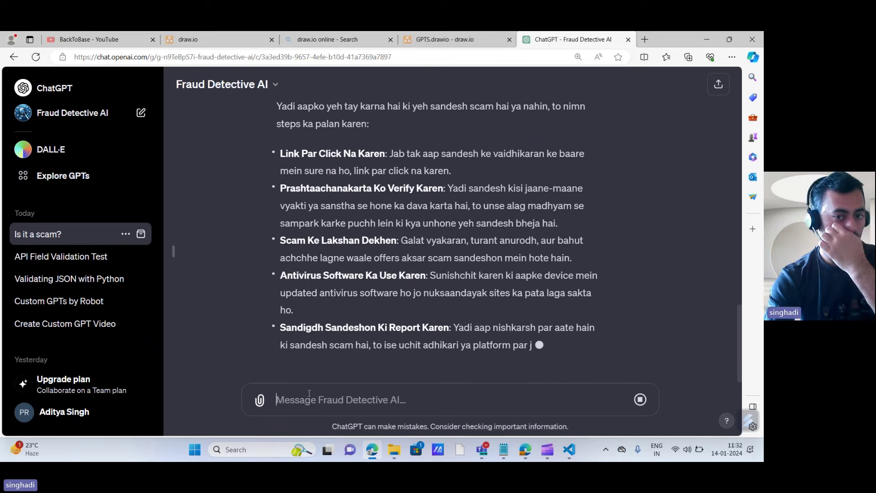
{"action": "scroll", "coordinate": [409, 270], "scroll_direction": "up", "scroll_amount": 5}
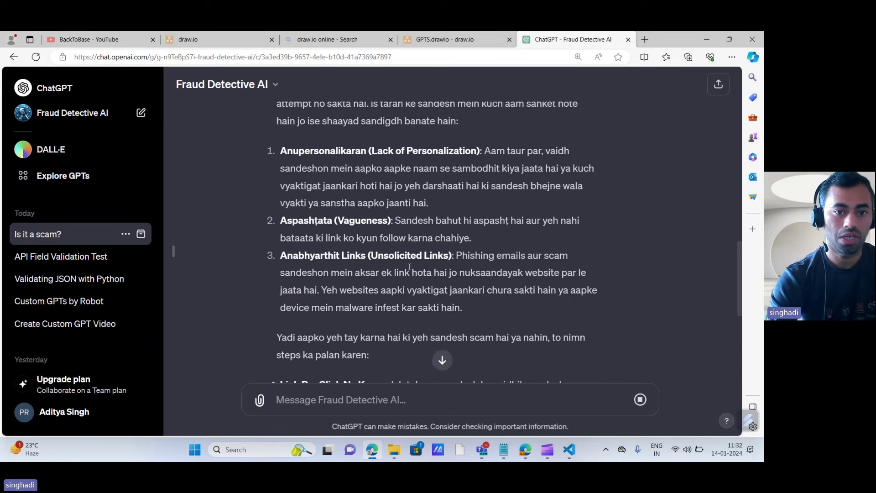
{"action": "scroll", "coordinate": [409, 267], "scroll_direction": "up", "scroll_amount": 4}
{"action": "scroll", "coordinate": [409, 267], "scroll_direction": "down", "scroll_amount": 7}
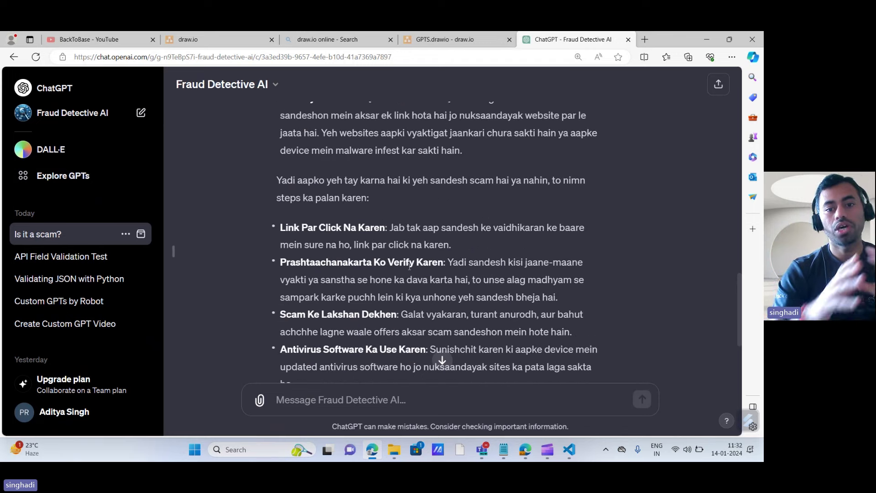